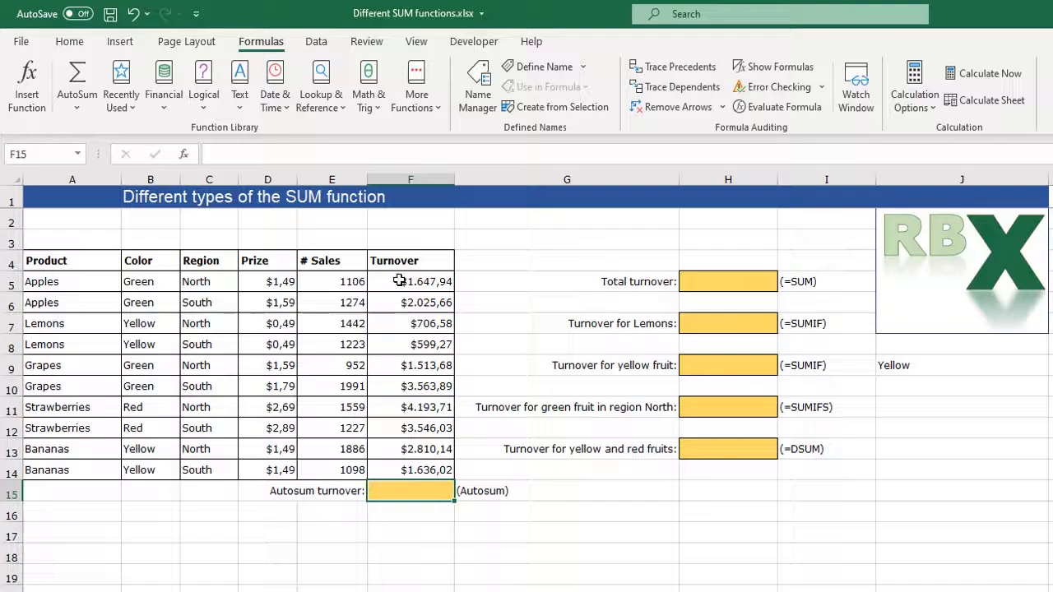
left_click_drag(399, 281, 404, 473)
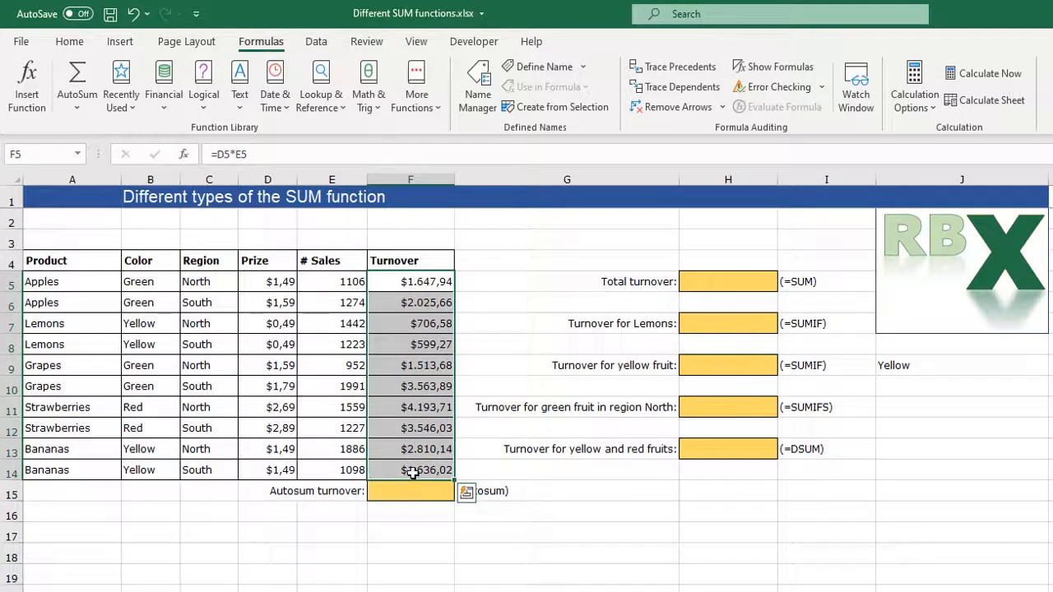
left_click(411, 491)
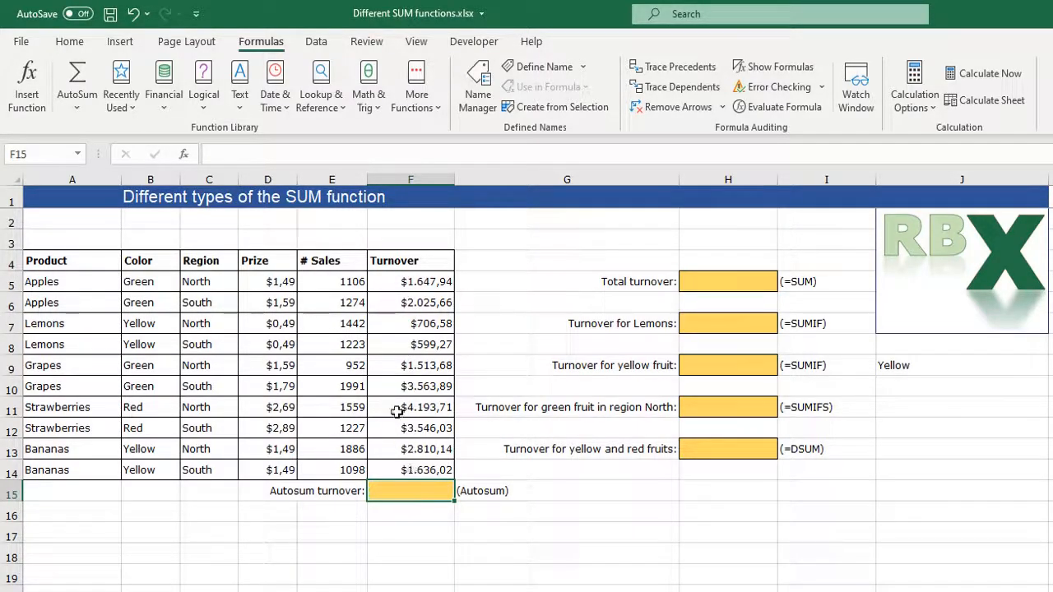
left_click(70, 41)
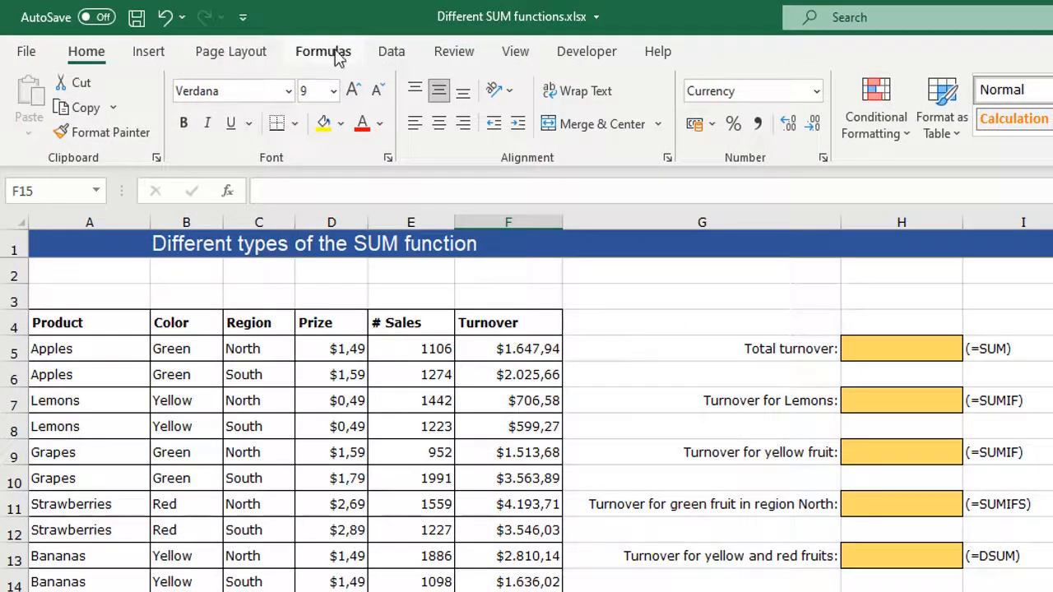
left_click(333, 54)
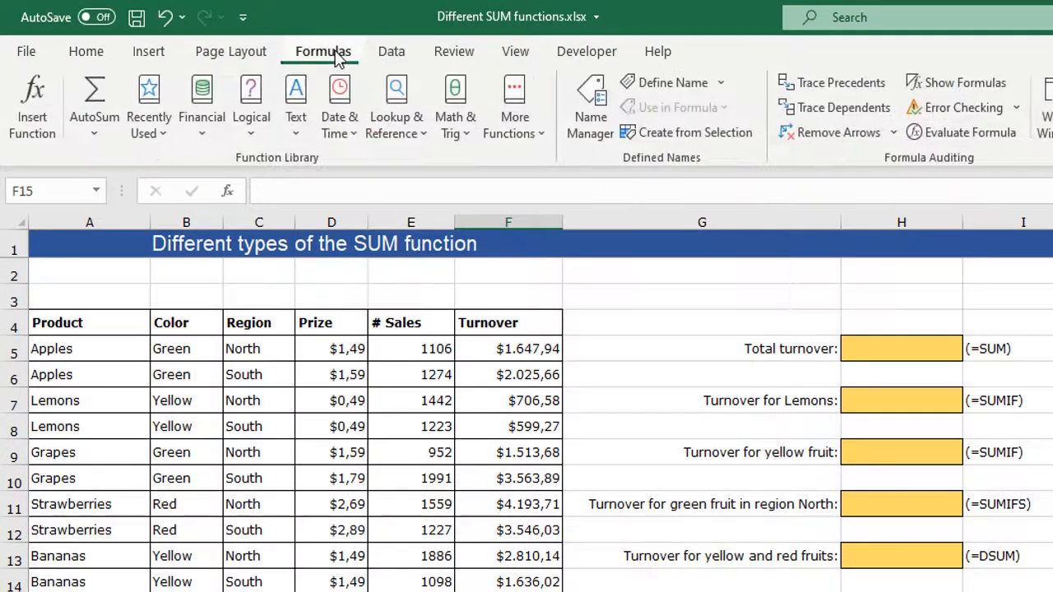
left_click(103, 134)
left_click(104, 131)
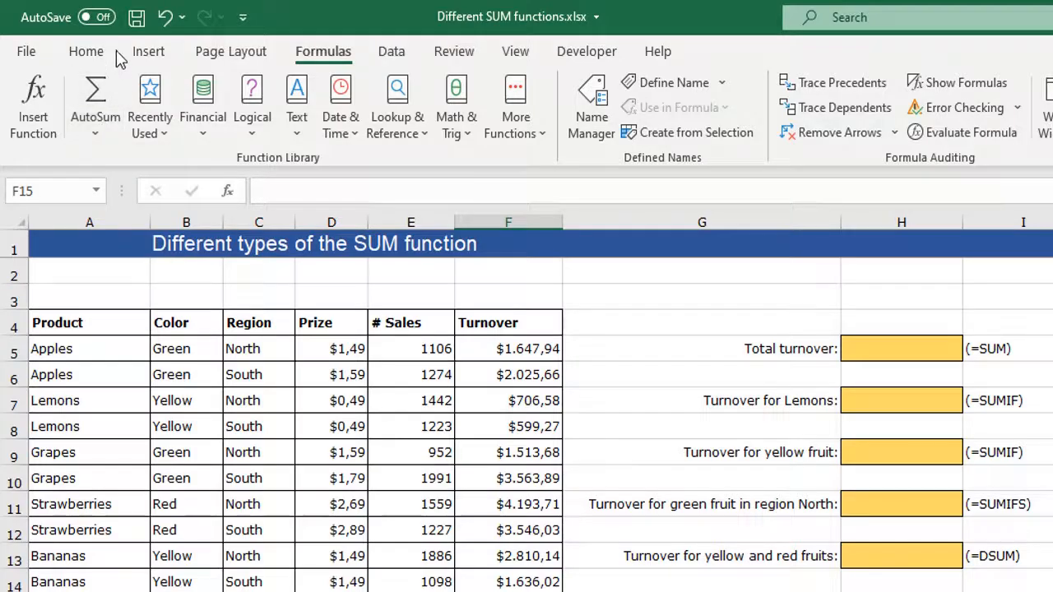
left_click(86, 51)
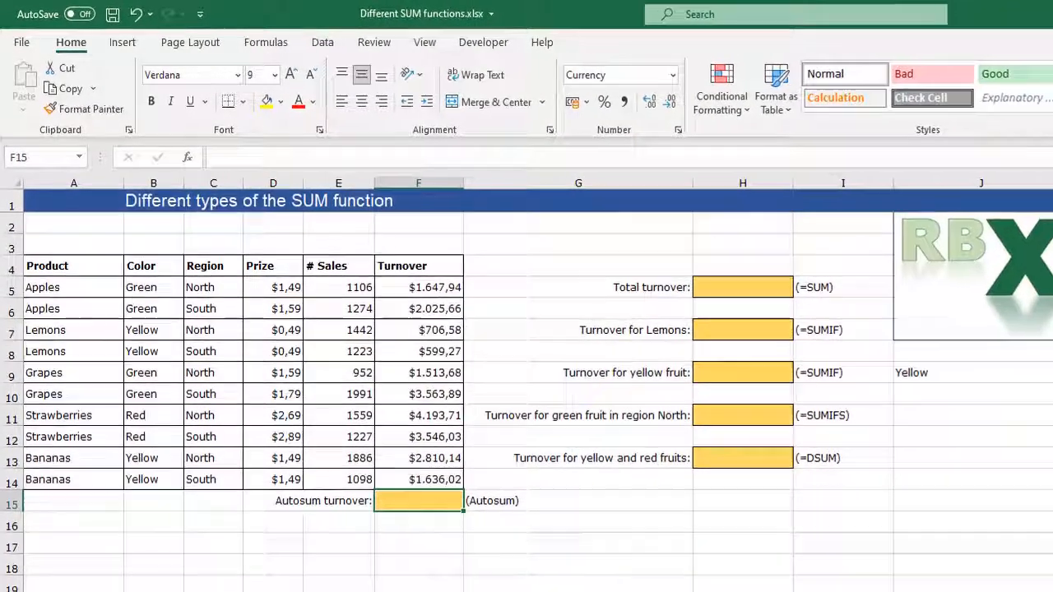
key("Down")
key("Down")
key("Down")
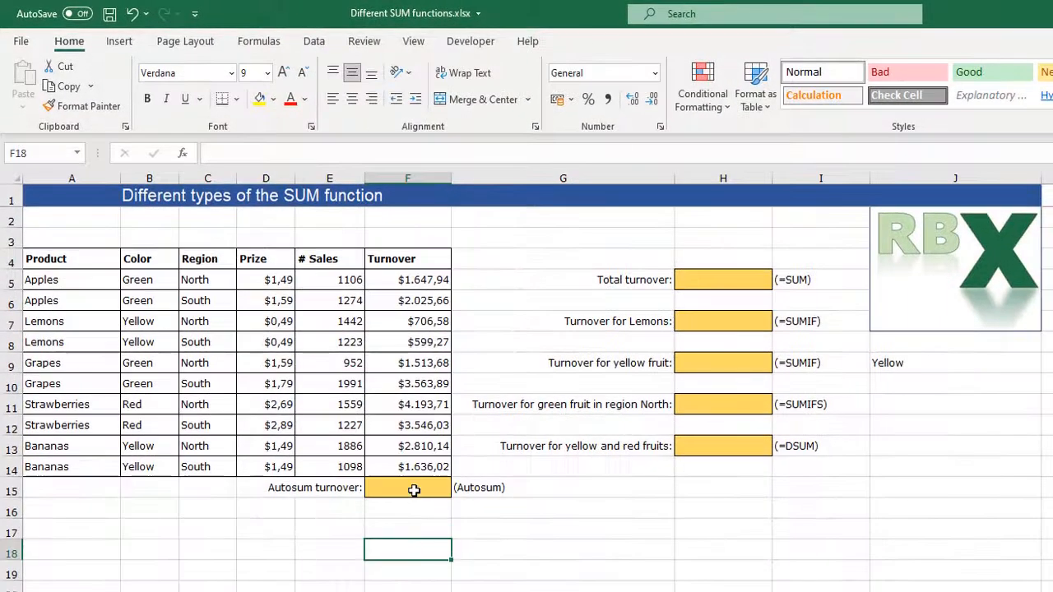
- Insert an AutoSum of F5:F14 in the Autosum turnover cell F15 and check its formula against the Turnover column
left_click(413, 490)
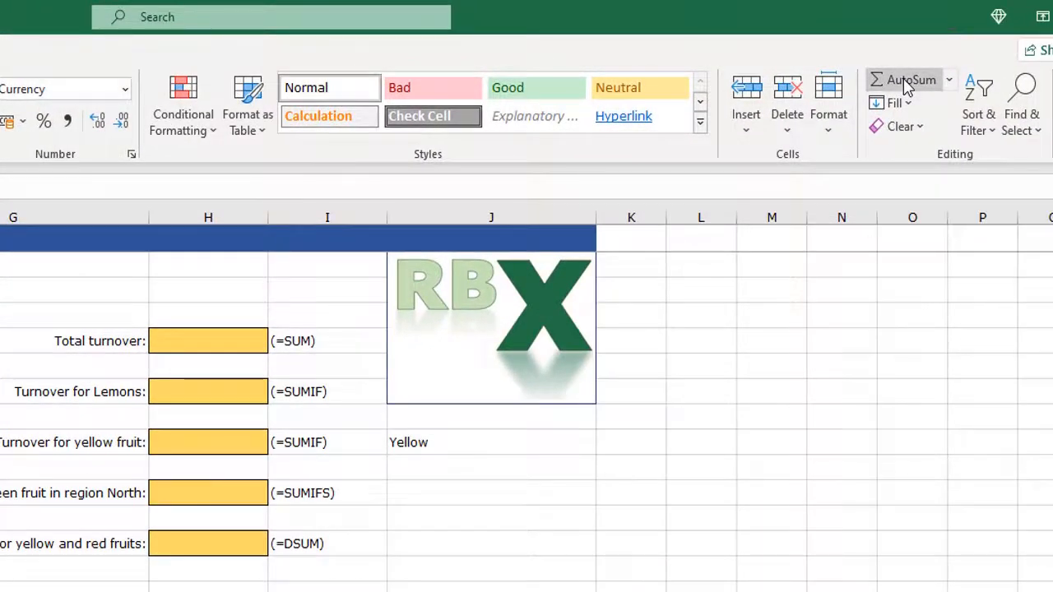
left_click(905, 81)
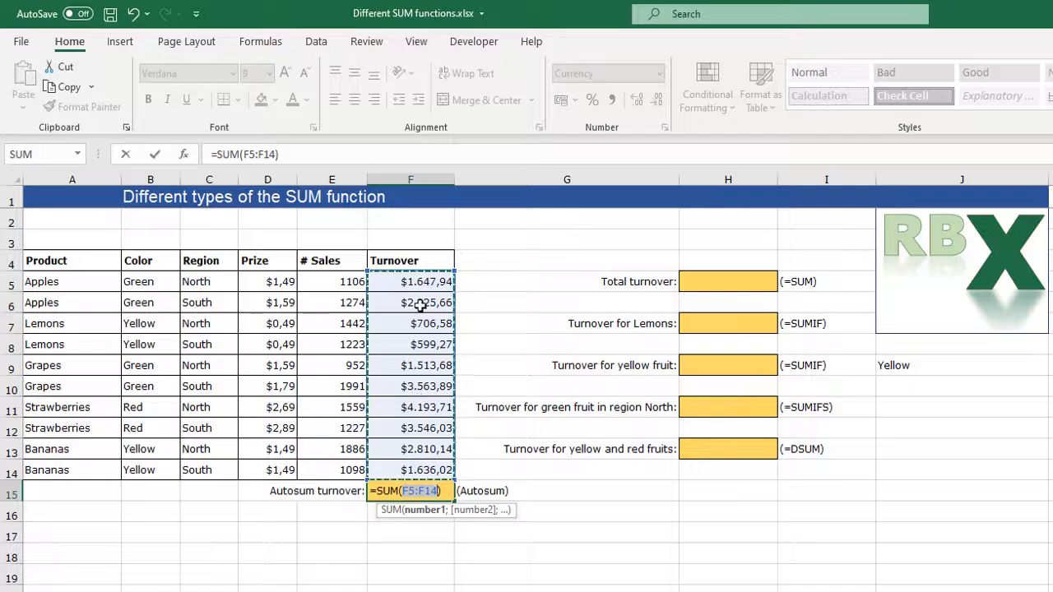
key("Return")
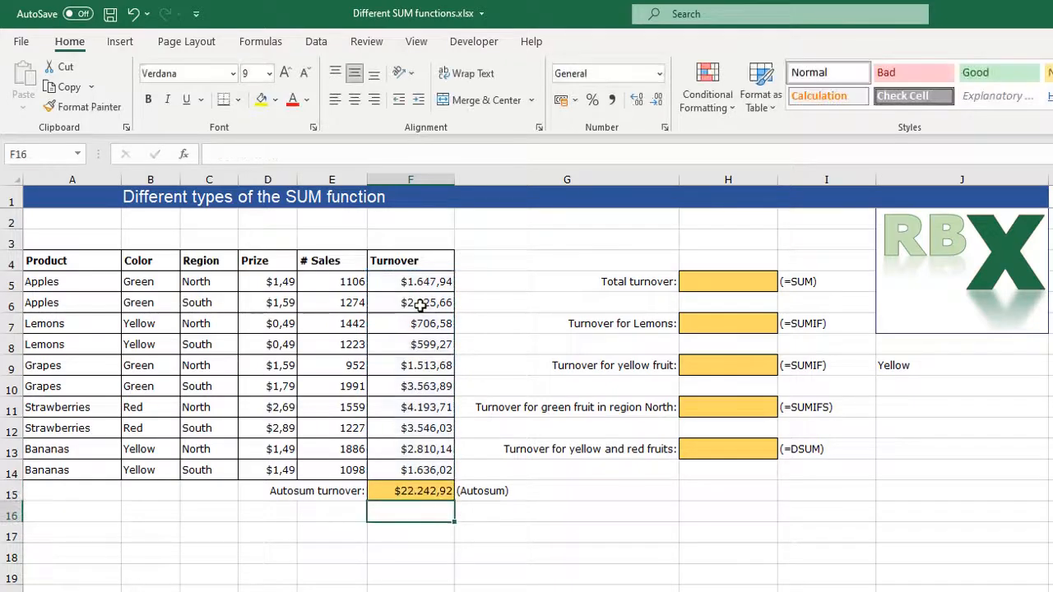
left_click(415, 490)
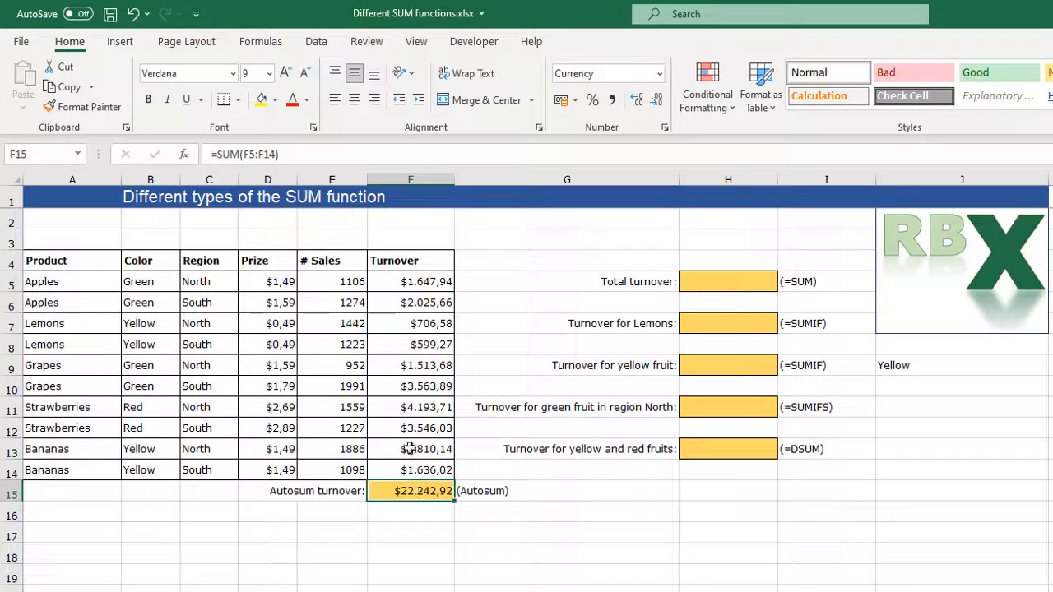
left_click_drag(403, 282, 413, 467)
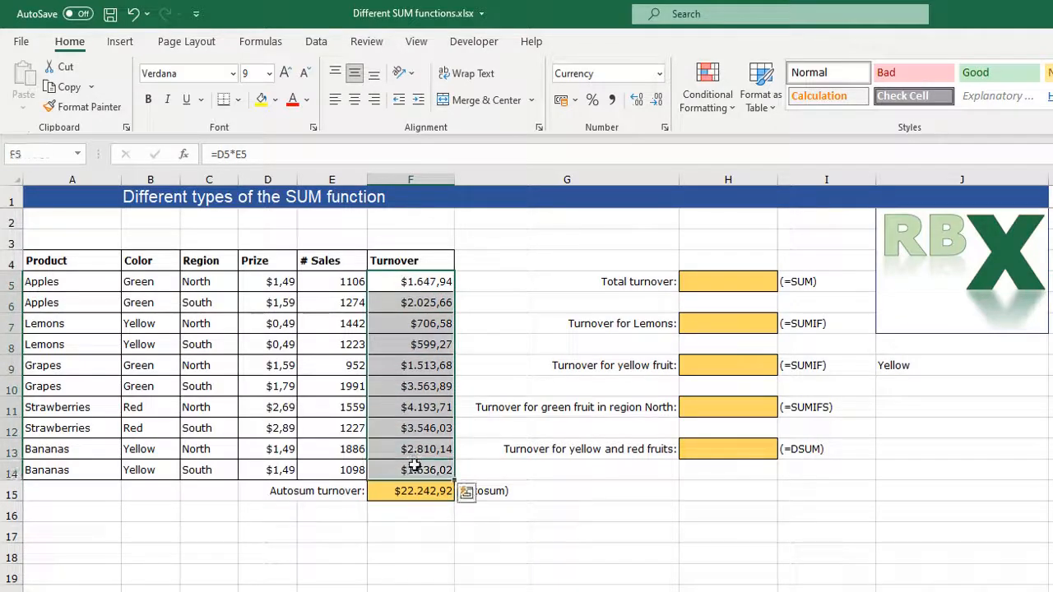
left_click(415, 570)
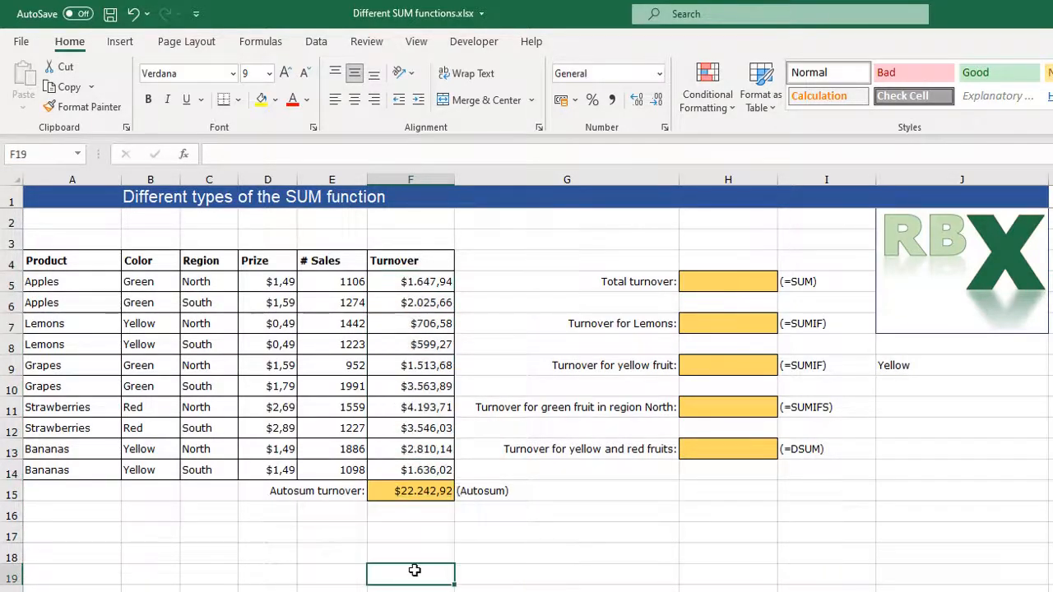
left_click(409, 492)
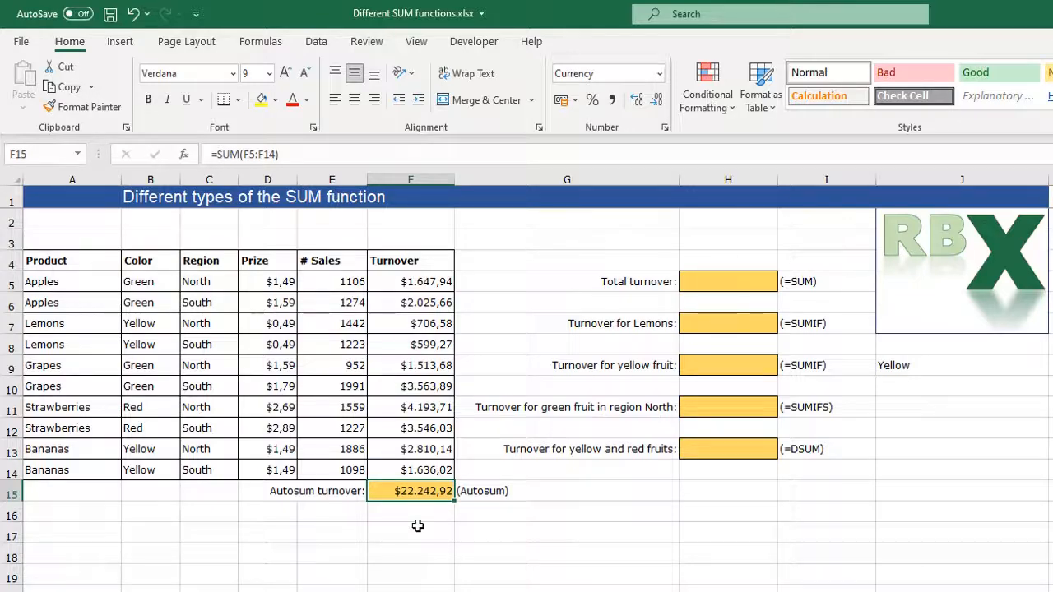
- Clear the Autosum turnover cell F15 and fill it again with an AutoSum of the Turnover values F5:F14
key("Delete")
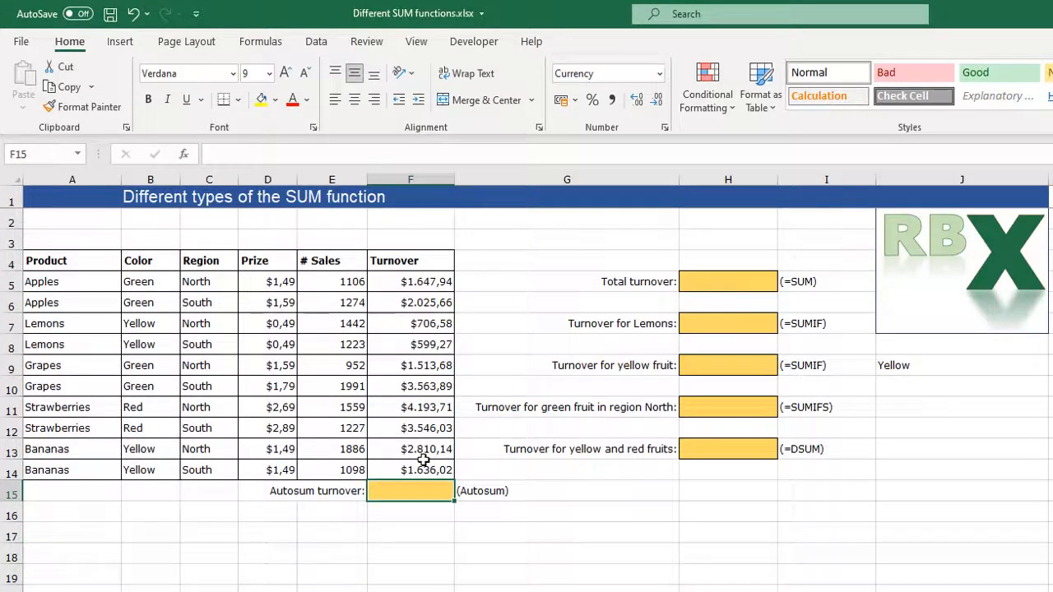
key("alt+equal")
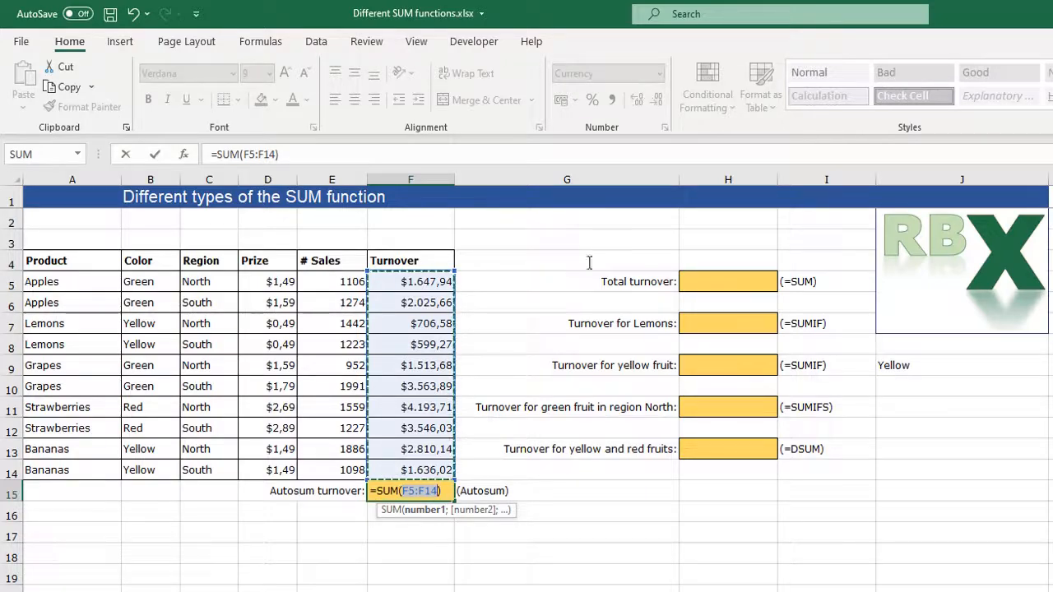
key("Return")
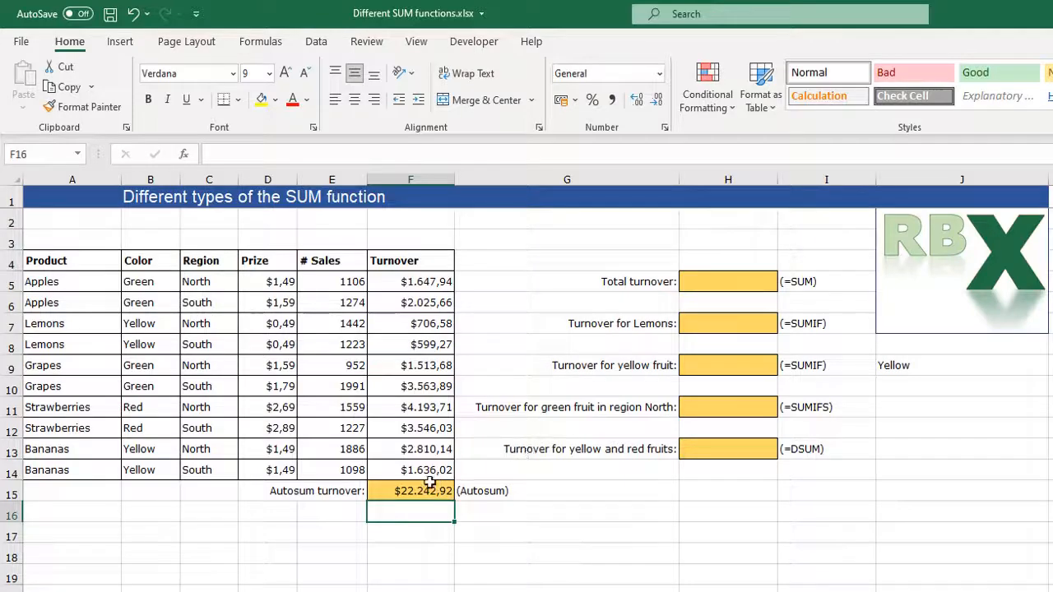
left_click_drag(428, 473, 427, 281)
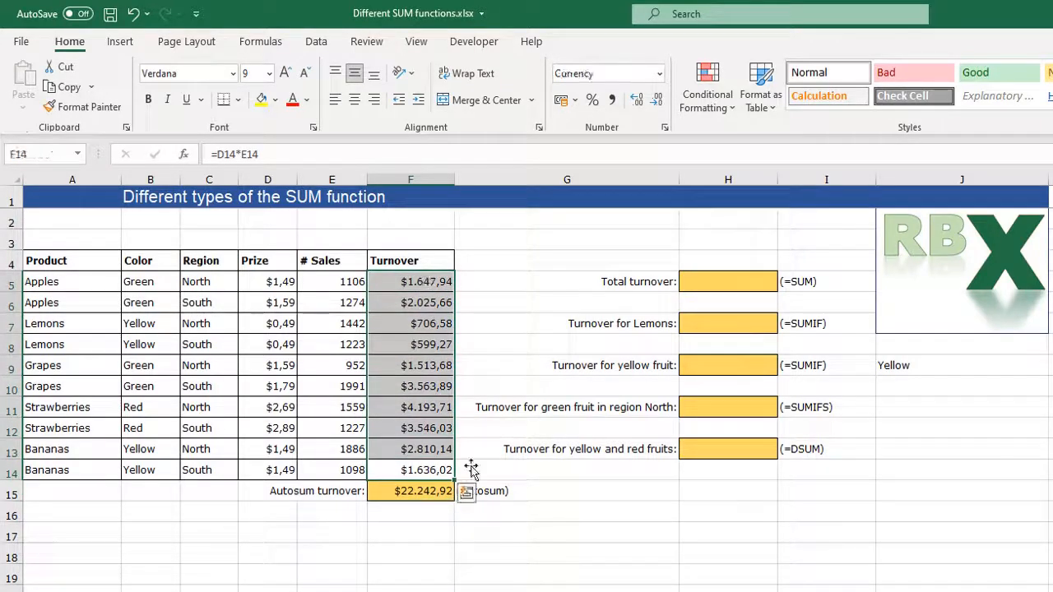
left_click(538, 488)
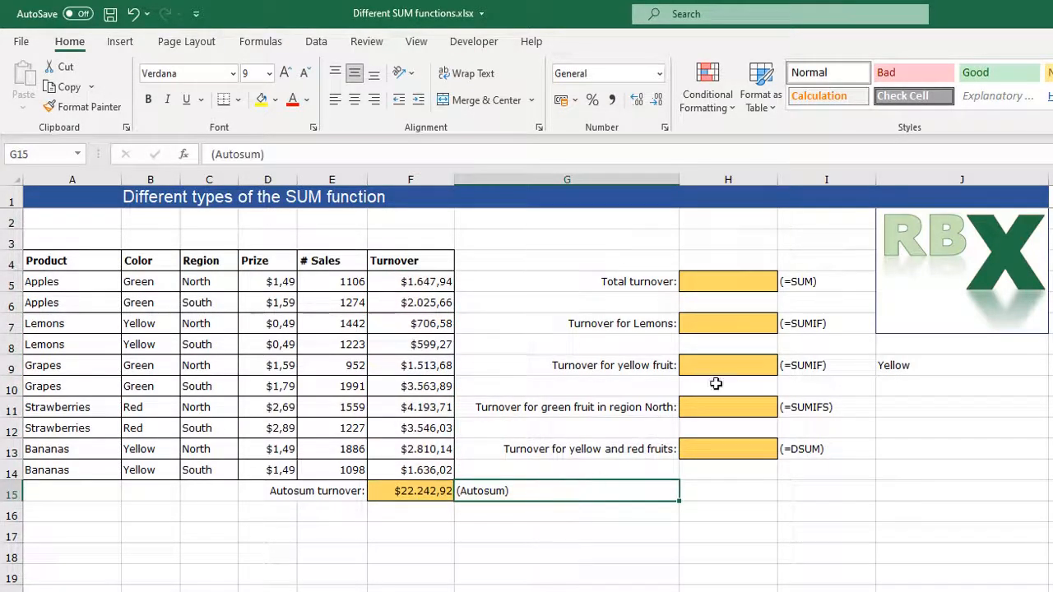
- Enter =SUM(F5:F14) in the Total turnover cell H5 and compare it with the Autosum turnover in F15
left_click(721, 282)
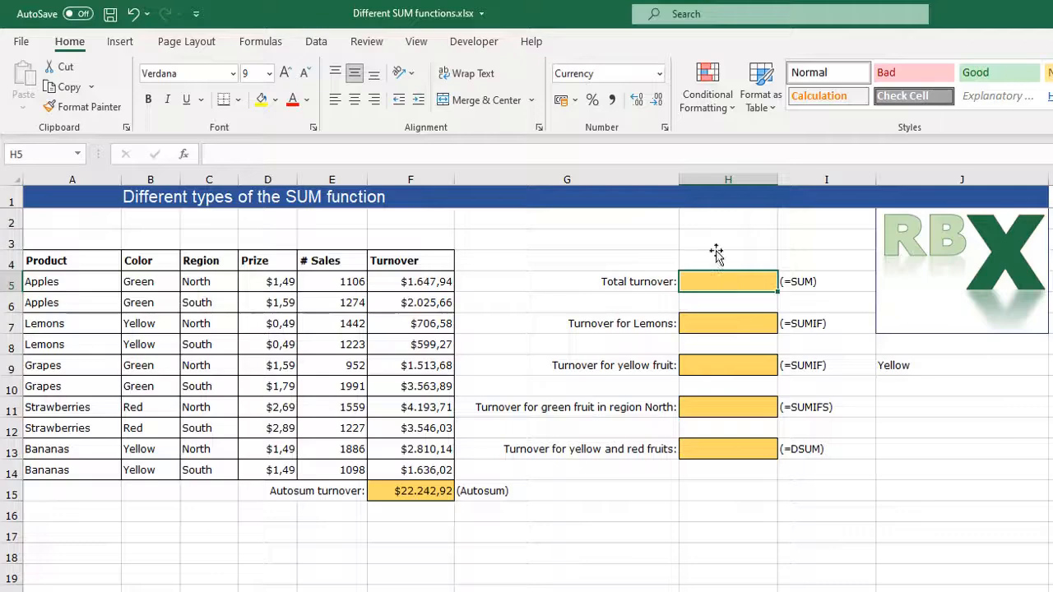
key("alt+equal")
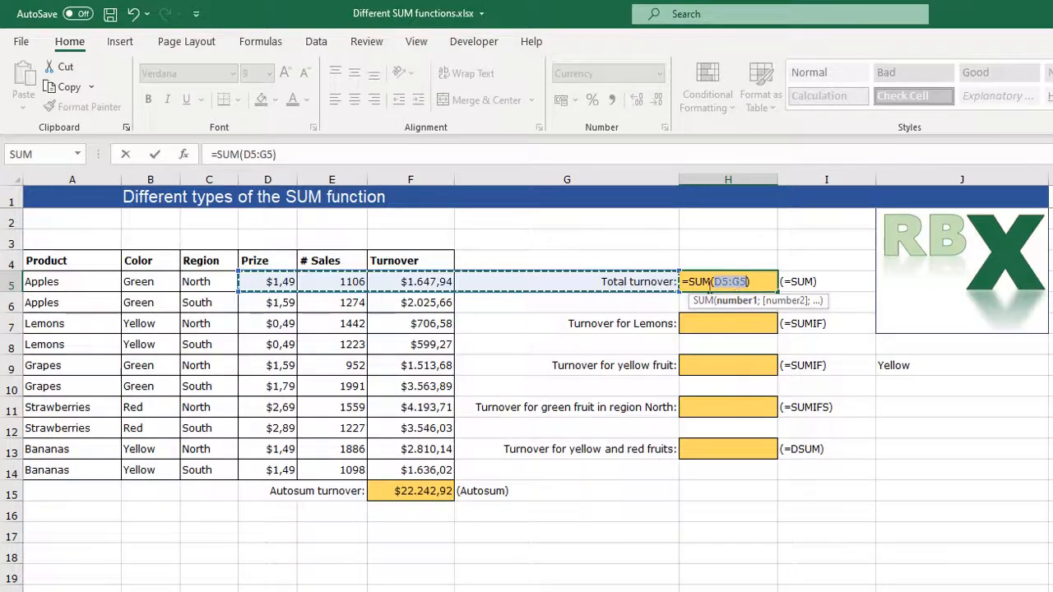
key("Escape")
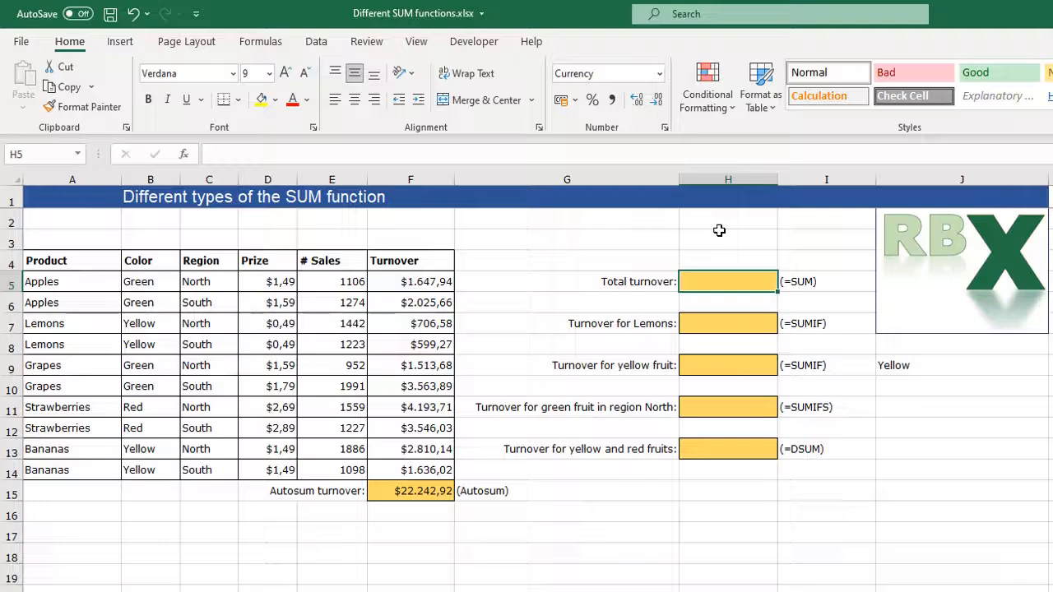
type("=")
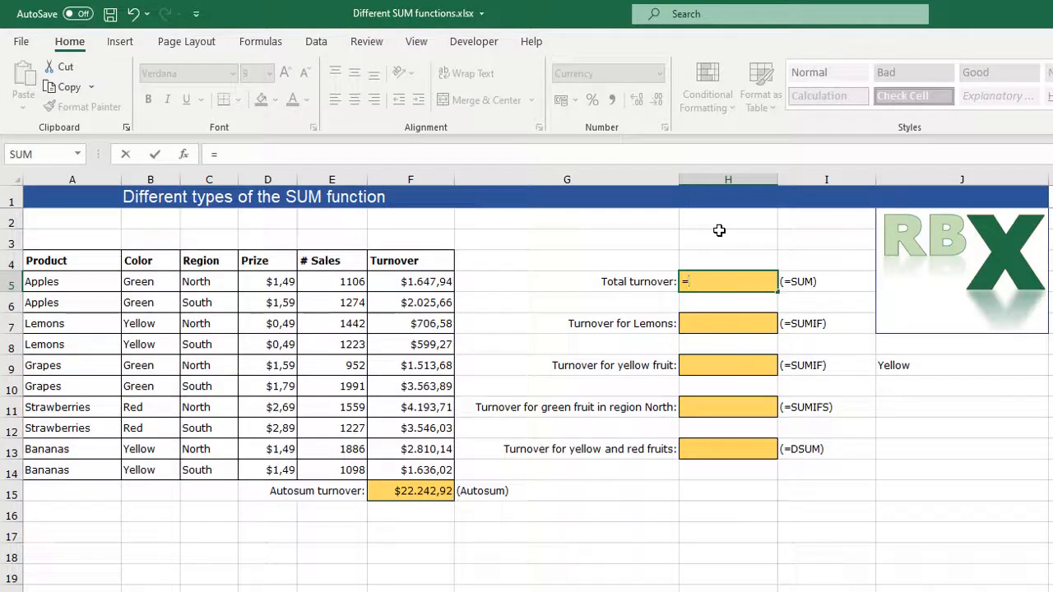
type("SUM")
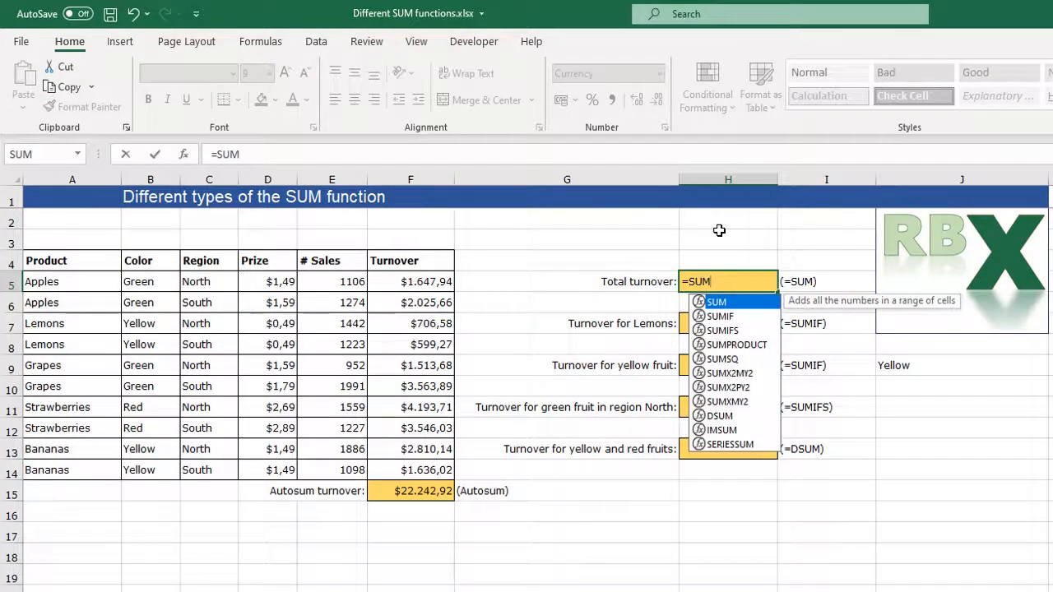
type("(")
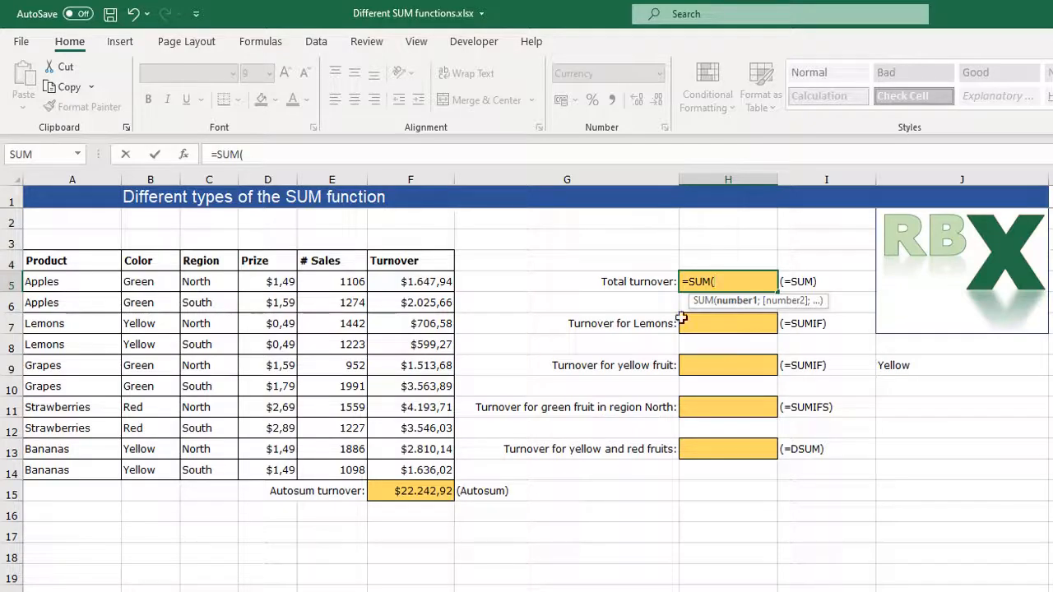
left_click_drag(406, 281, 426, 462)
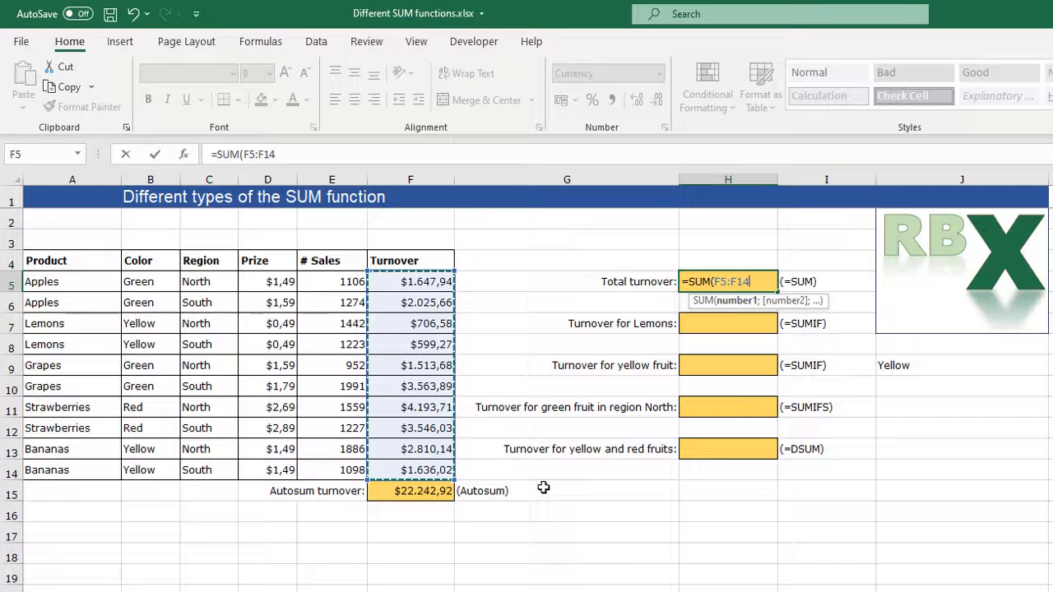
type(")")
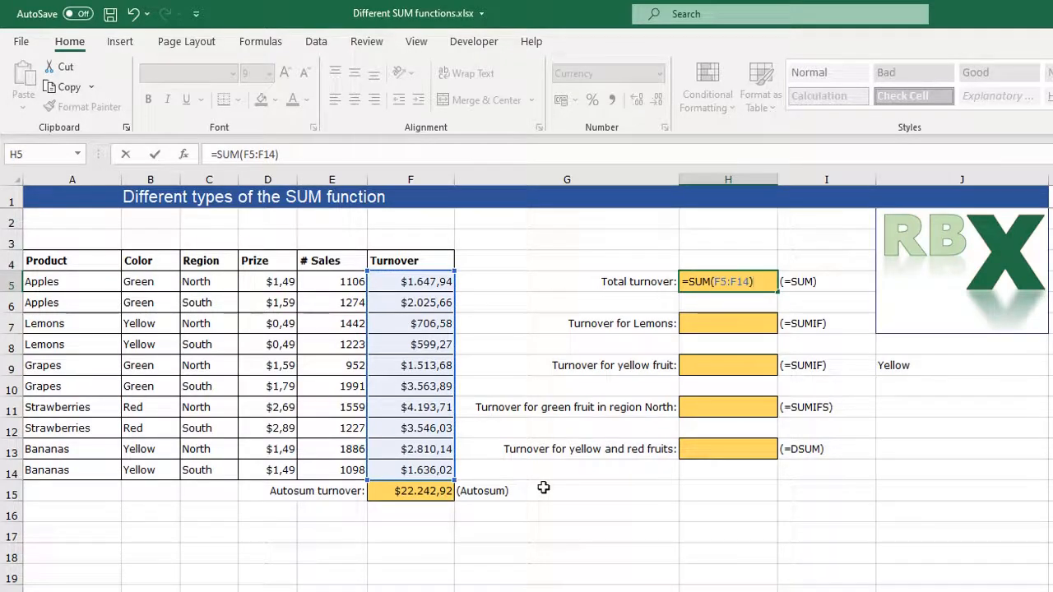
key("Return")
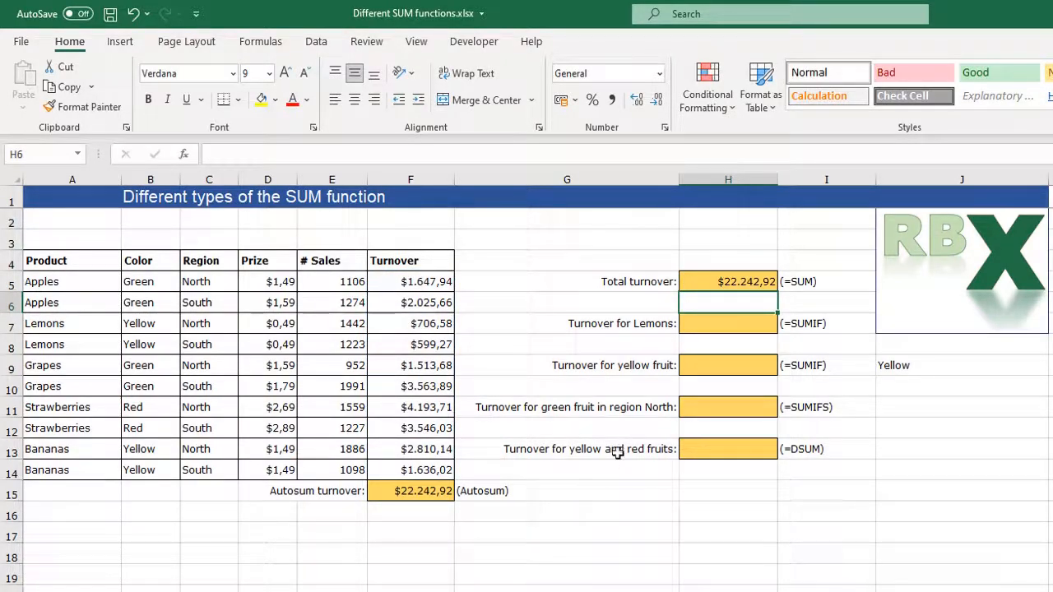
left_click(739, 280)
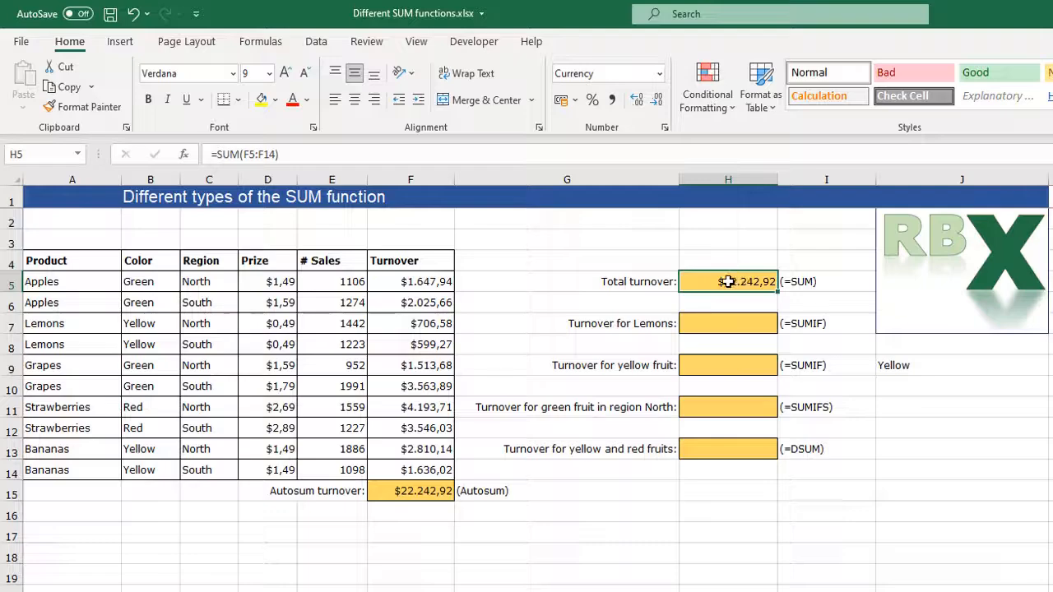
left_click(397, 498)
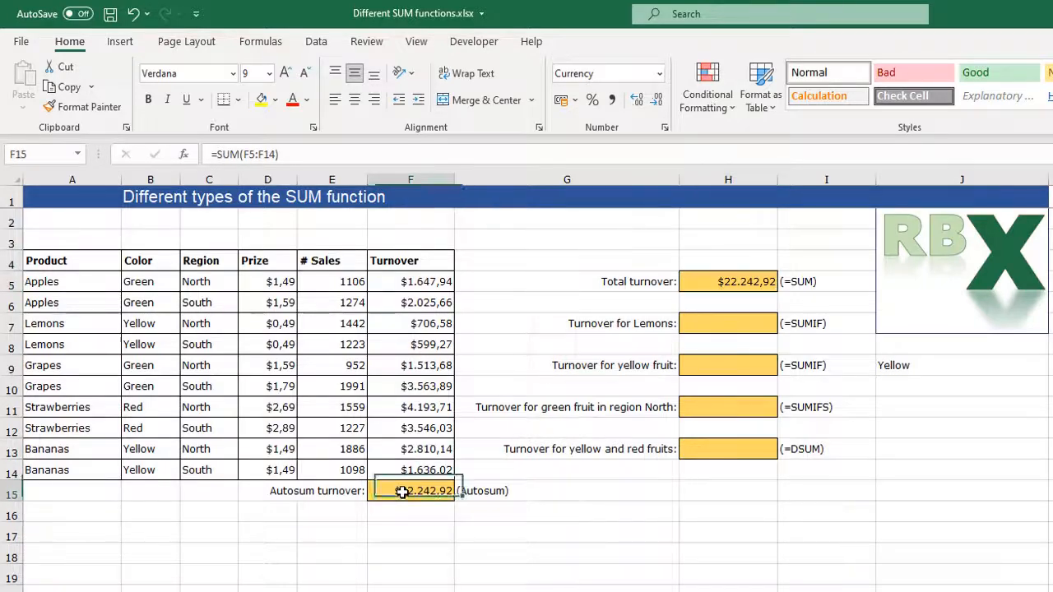
left_click(727, 281)
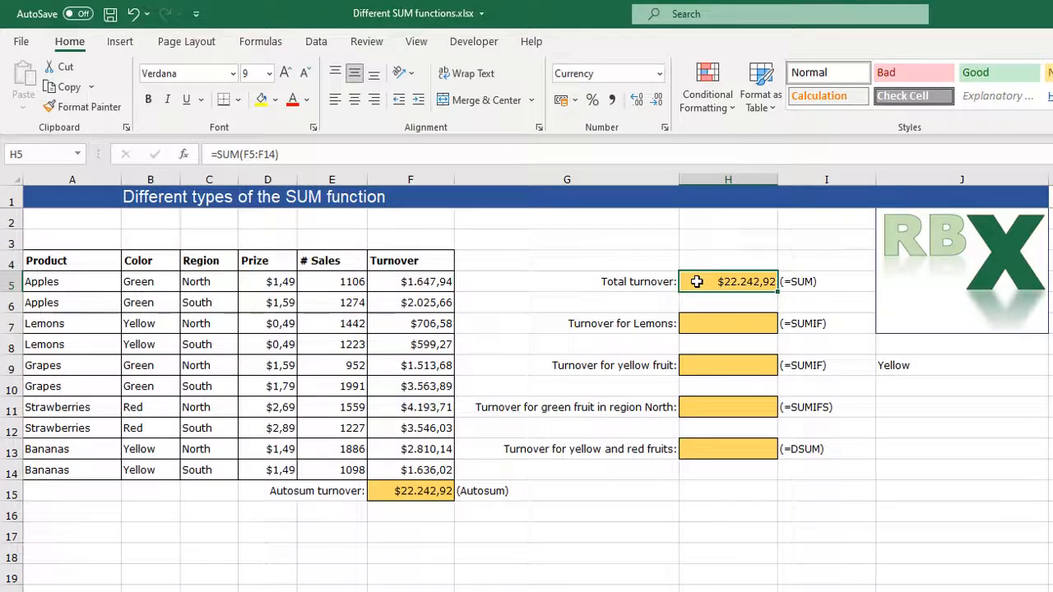
left_click(689, 326)
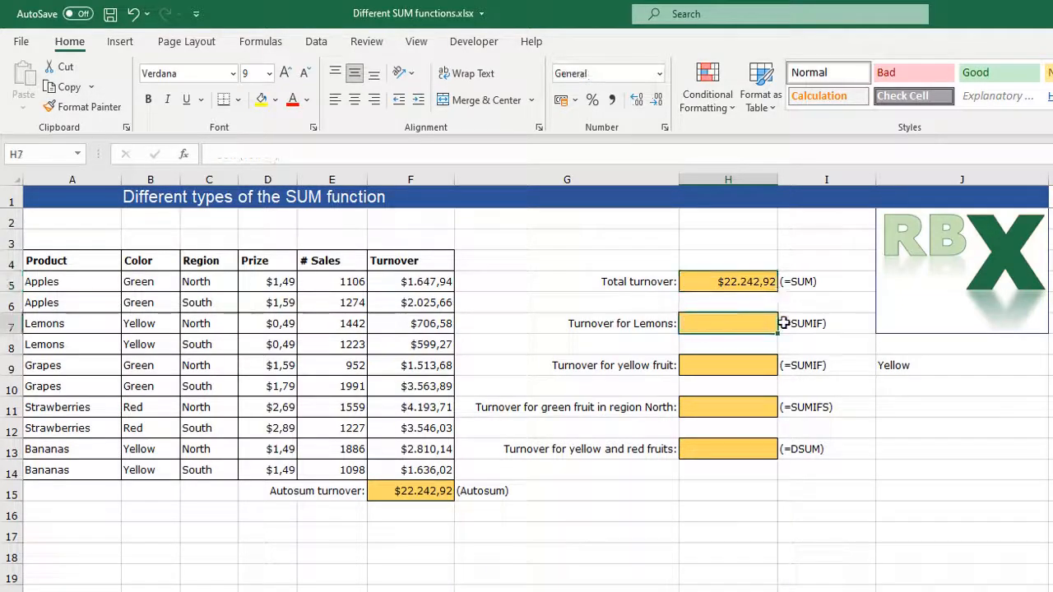
left_click(731, 490)
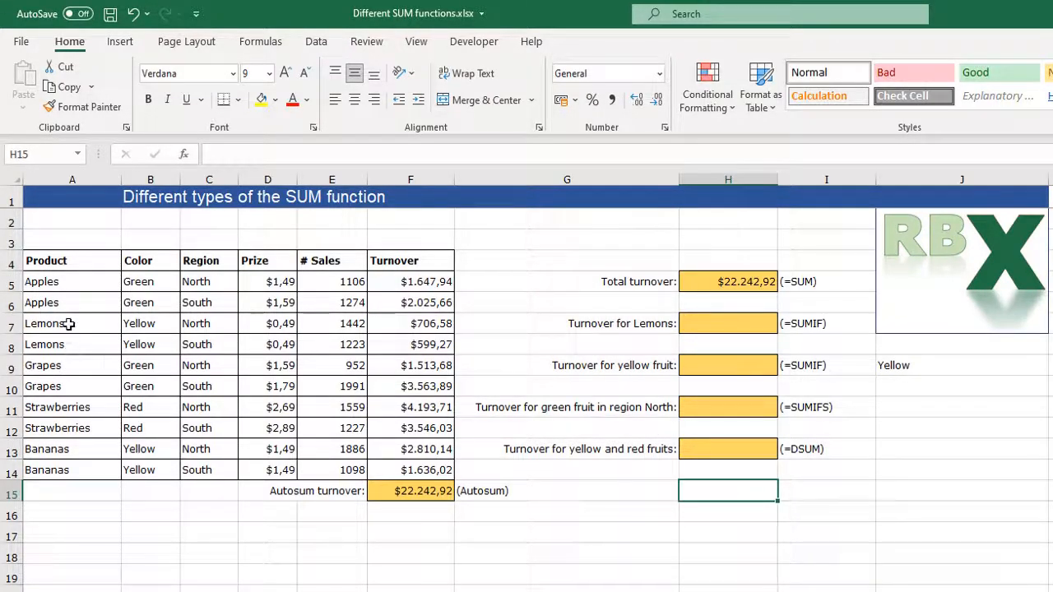
left_click_drag(70, 323, 426, 340)
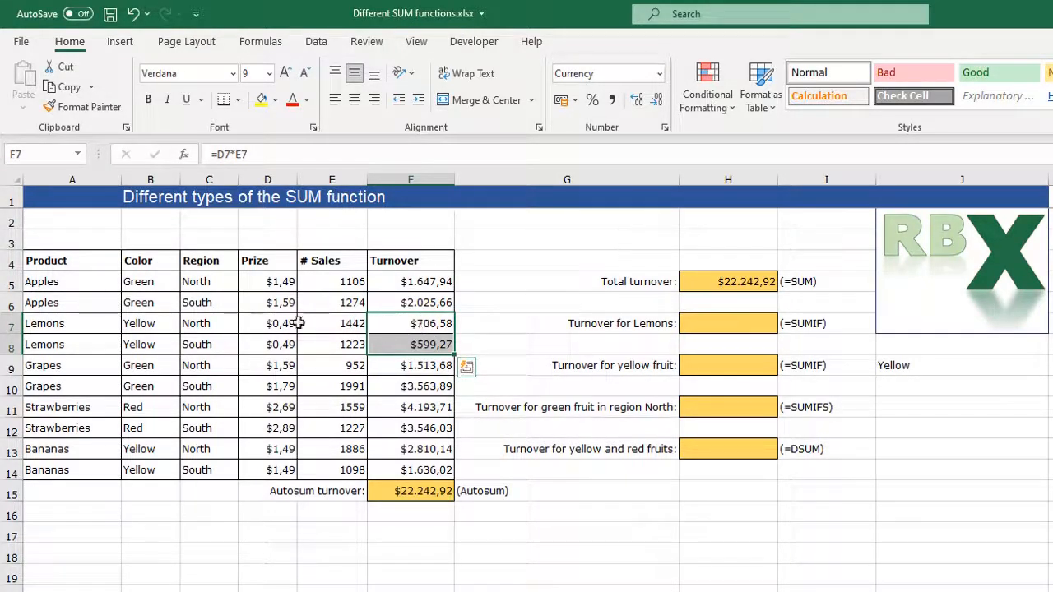
mouse_move(71, 323)
left_mouse_down()
mouse_move(71, 340)
mouse_move(75, 332)
left_mouse_up()
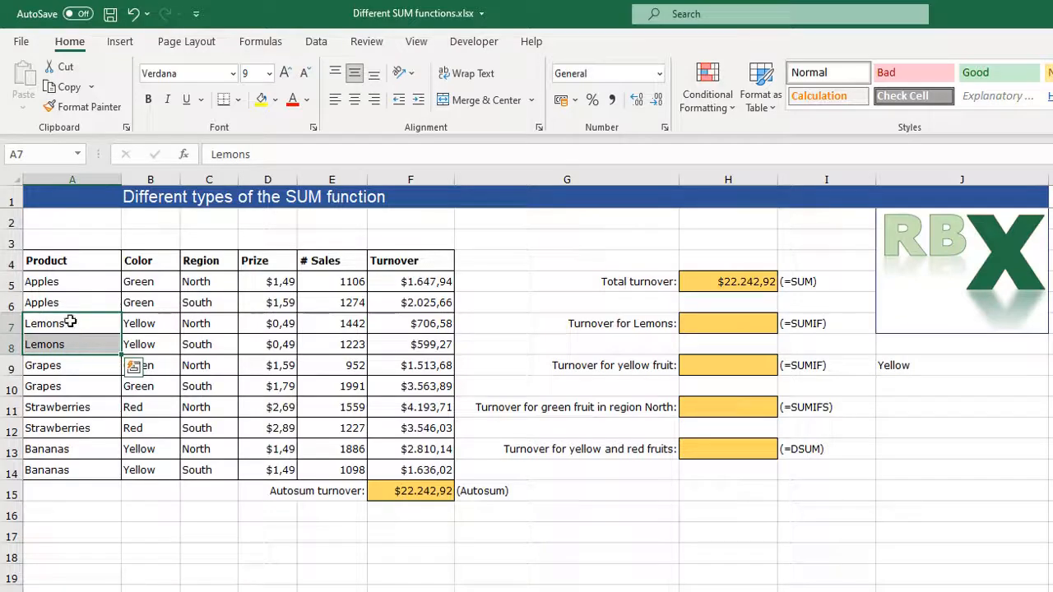
- Enter =SUMIF(A5:A14;"Lemons";F5:F14) in the Turnover for Lemons cell H7
left_click(739, 324)
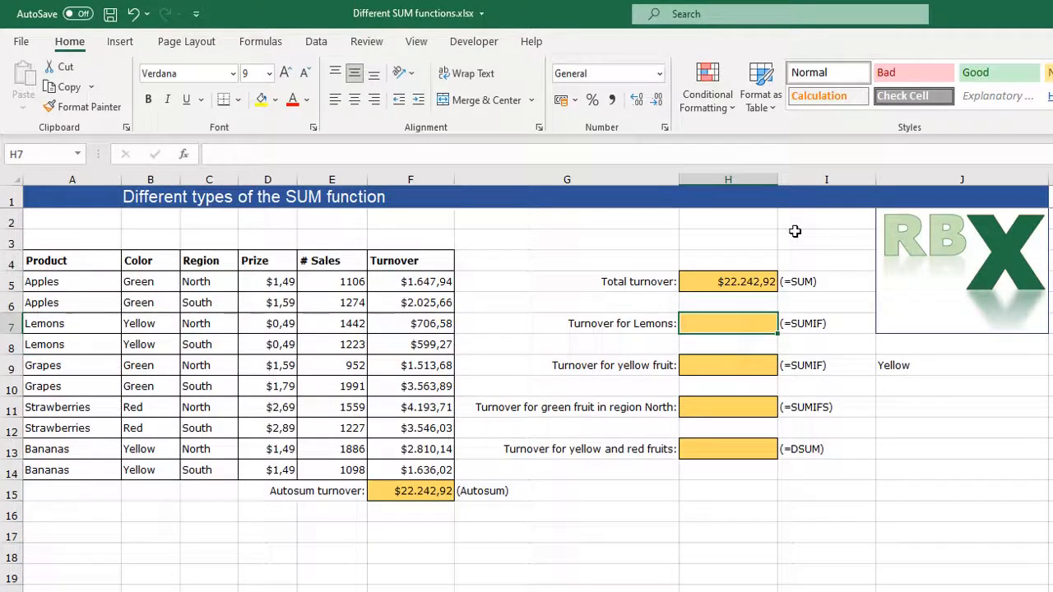
type("=SUMIF")
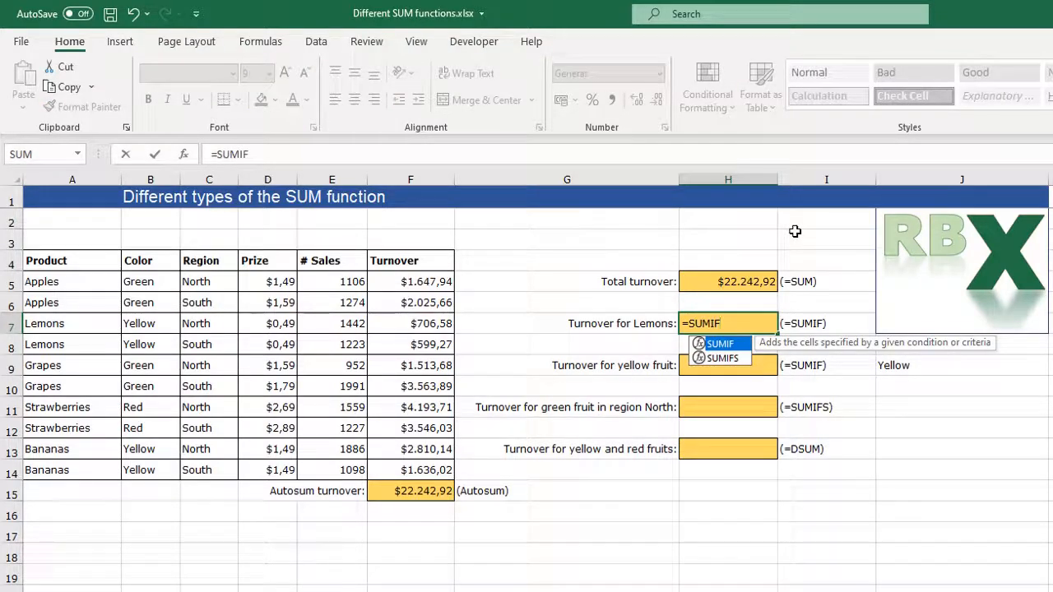
type("(")
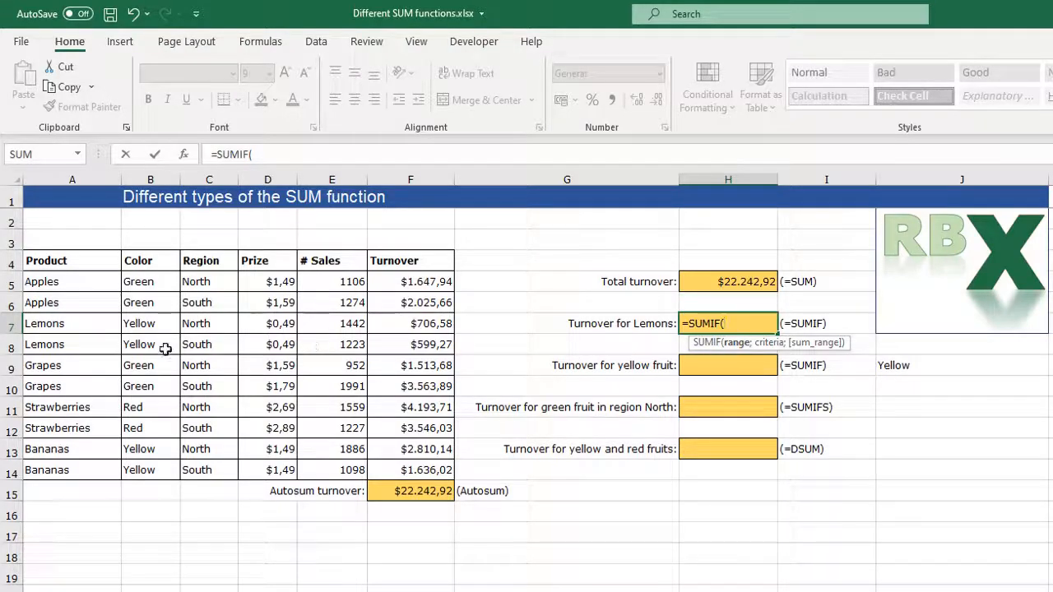
left_click_drag(60, 282, 60, 465)
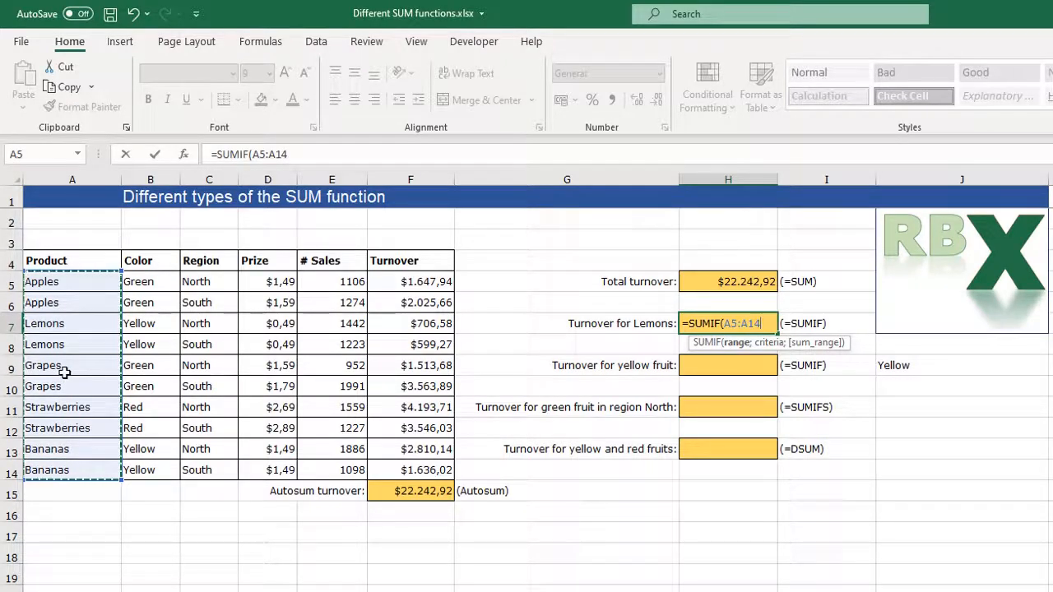
type(";")
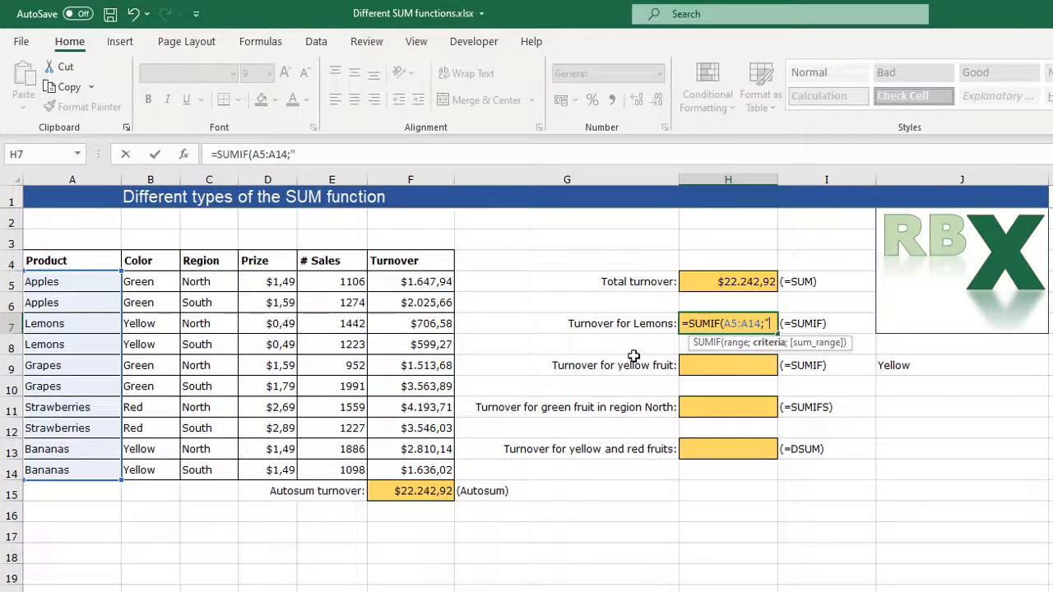
type("Lemmons")
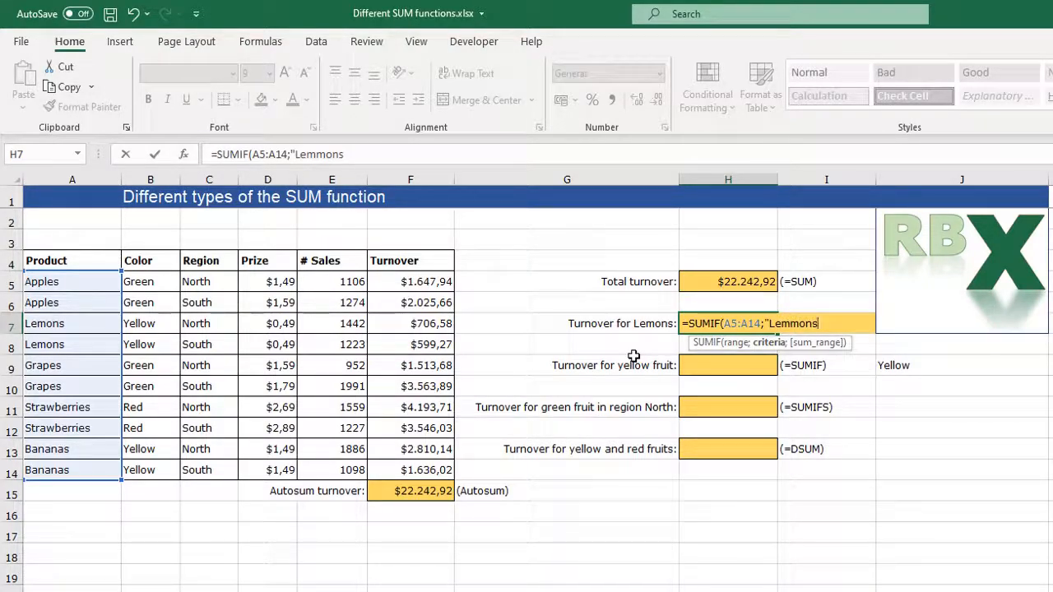
key("BackSpace")
key("BackSpace")
key("BackSpace")
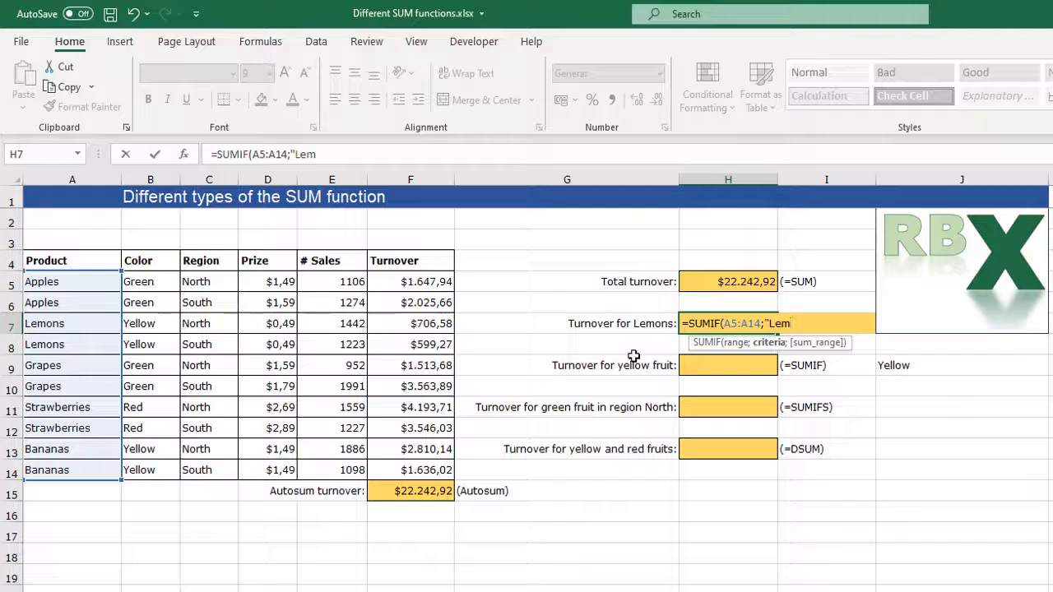
type("ons")
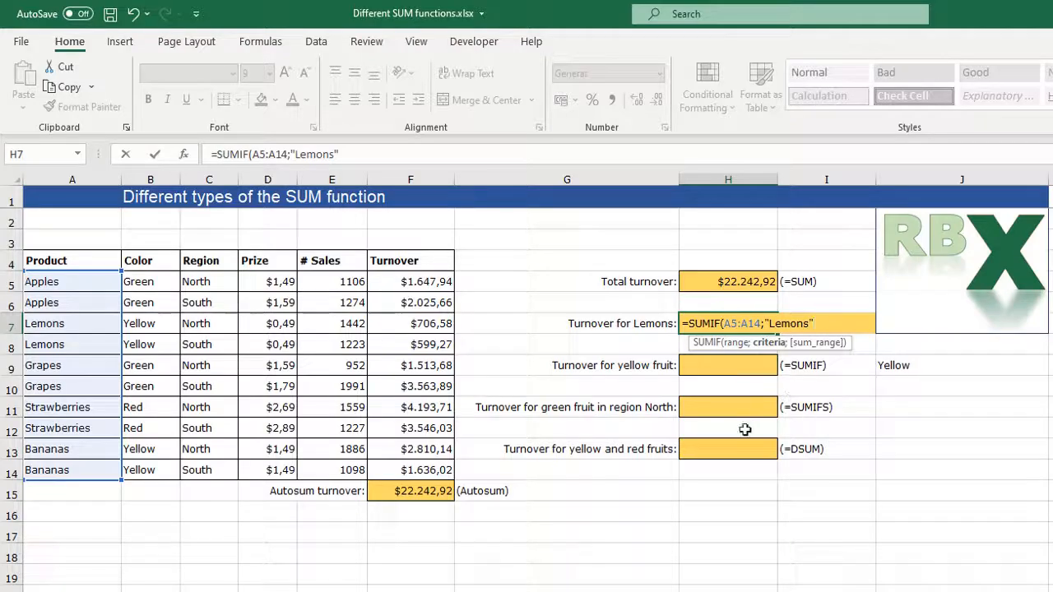
type(";")
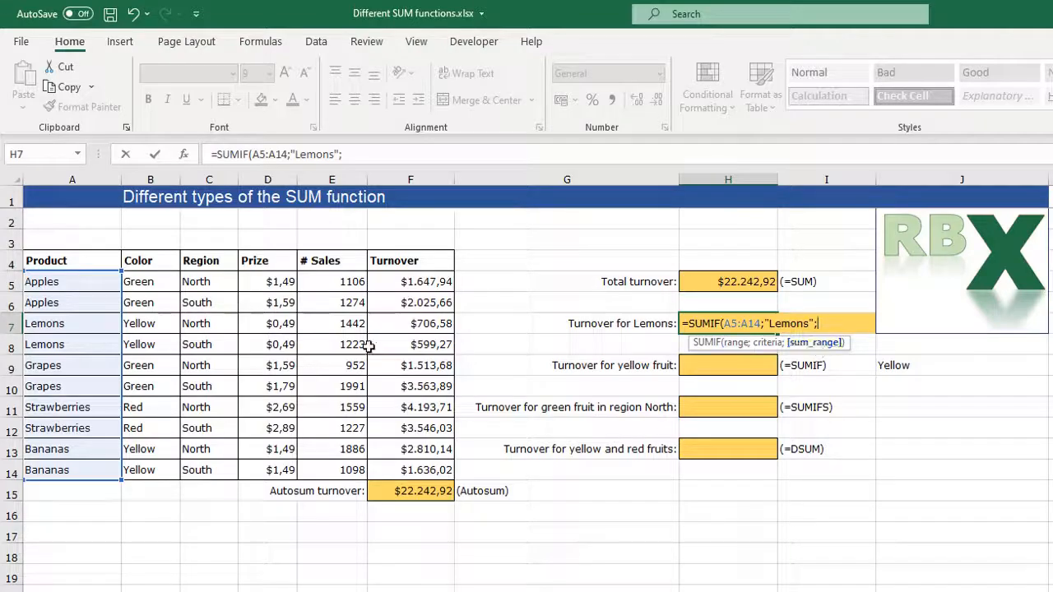
left_click_drag(402, 282, 422, 466)
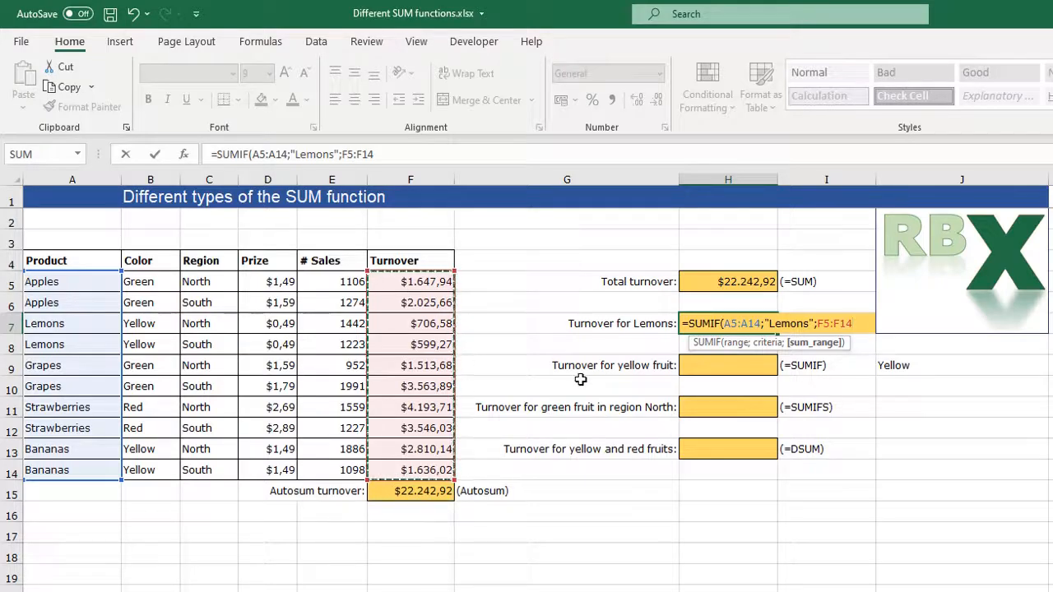
type(")")
key("Return")
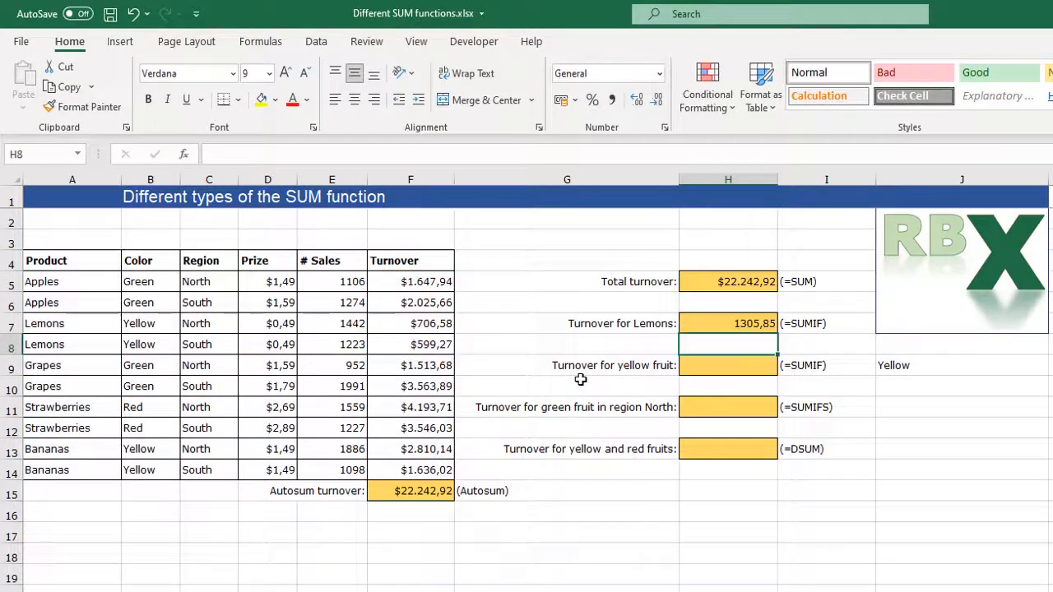
- Check the SUMIF formula in H7 against the Lemons turnover values in F7:F8
left_click(729, 322)
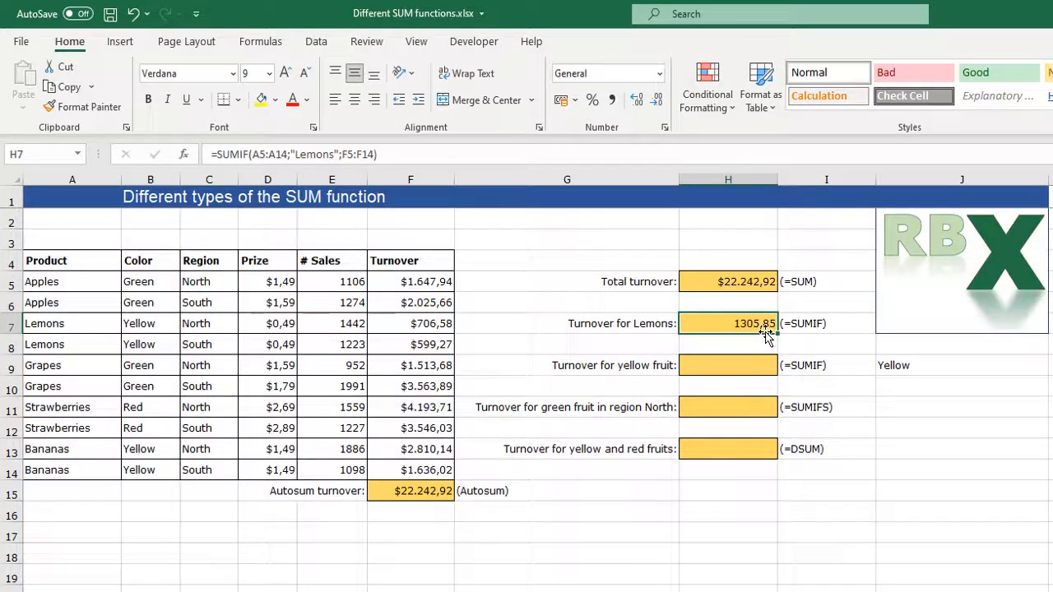
left_click_drag(428, 325, 429, 340)
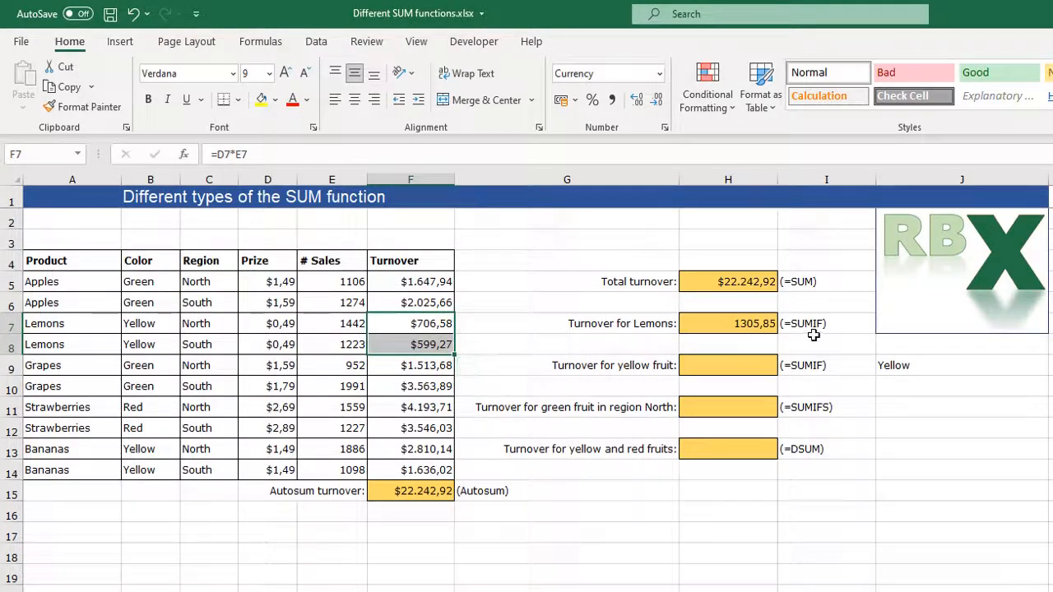
left_click(742, 365)
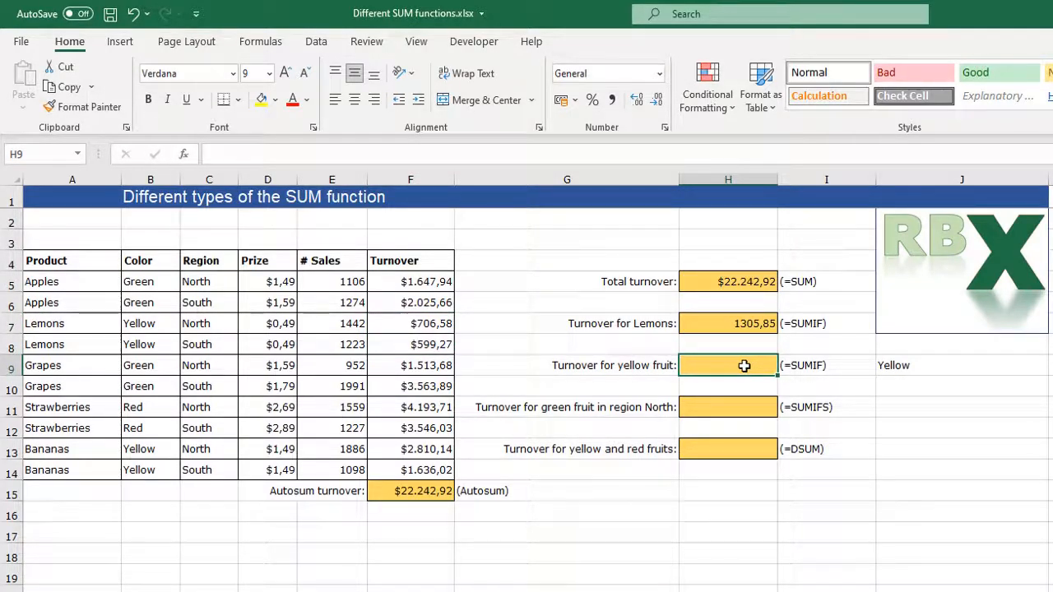
left_click(744, 324)
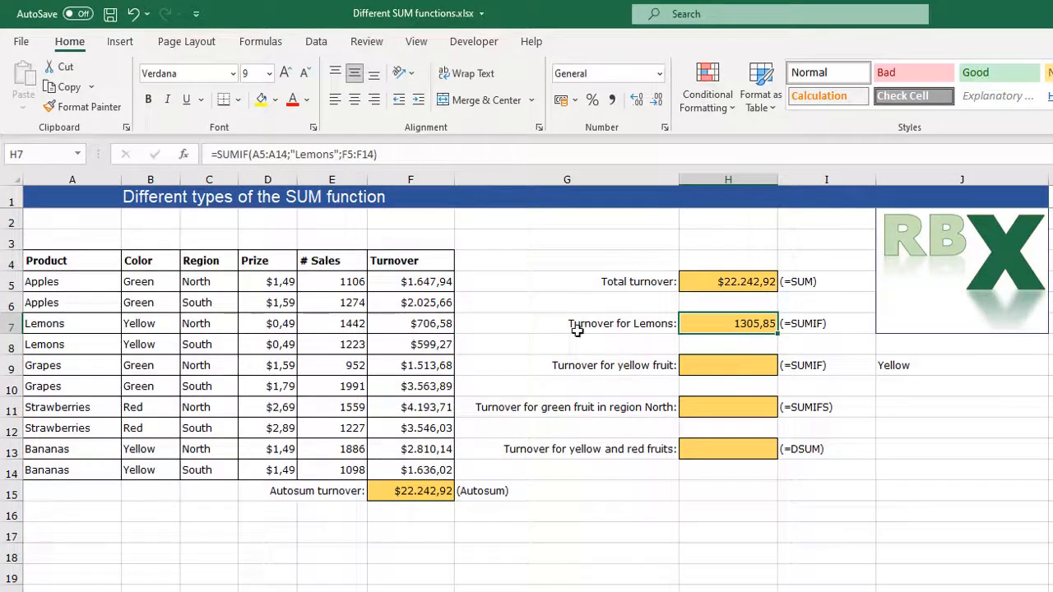
left_click(736, 367)
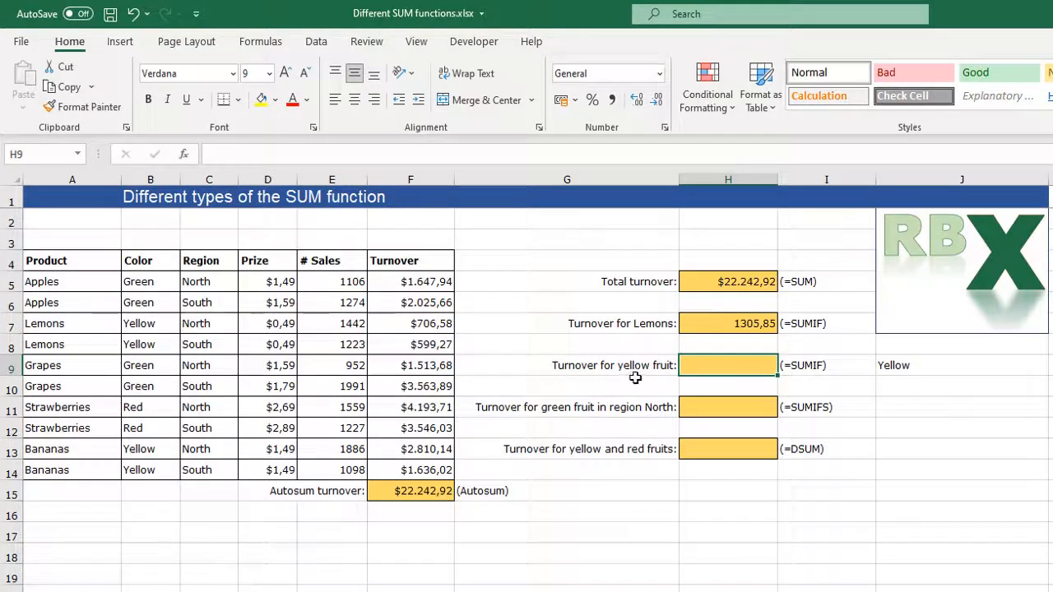
- Examine the yellow entries in the Color column and their matching turnover values in F7:F8 and F13:F14
left_click_drag(142, 284, 155, 461)
left_click_drag(147, 327, 153, 338)
left_click_drag(161, 449, 165, 468)
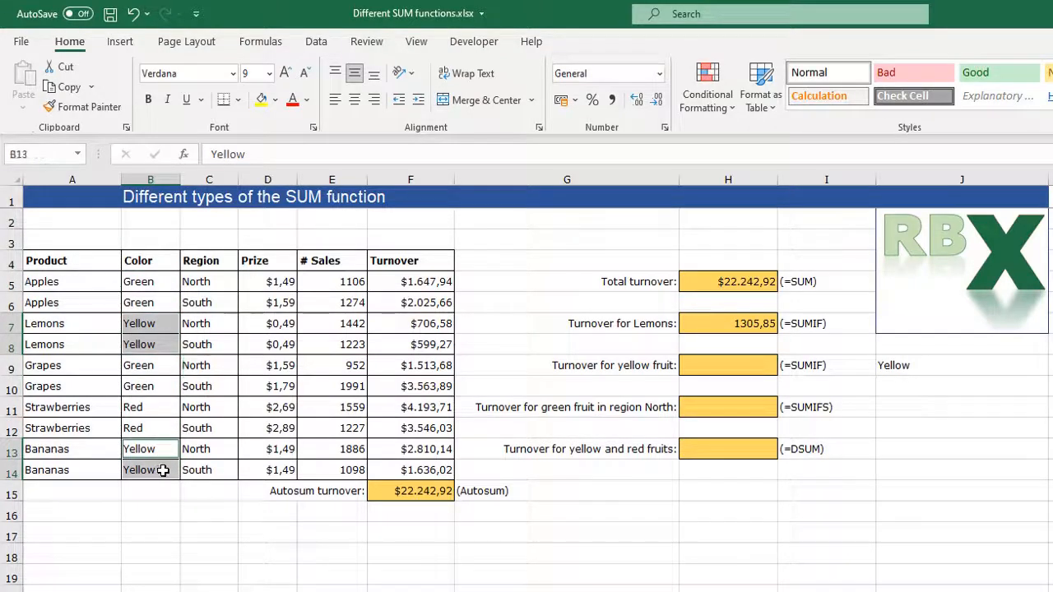
left_click_drag(444, 323, 439, 343)
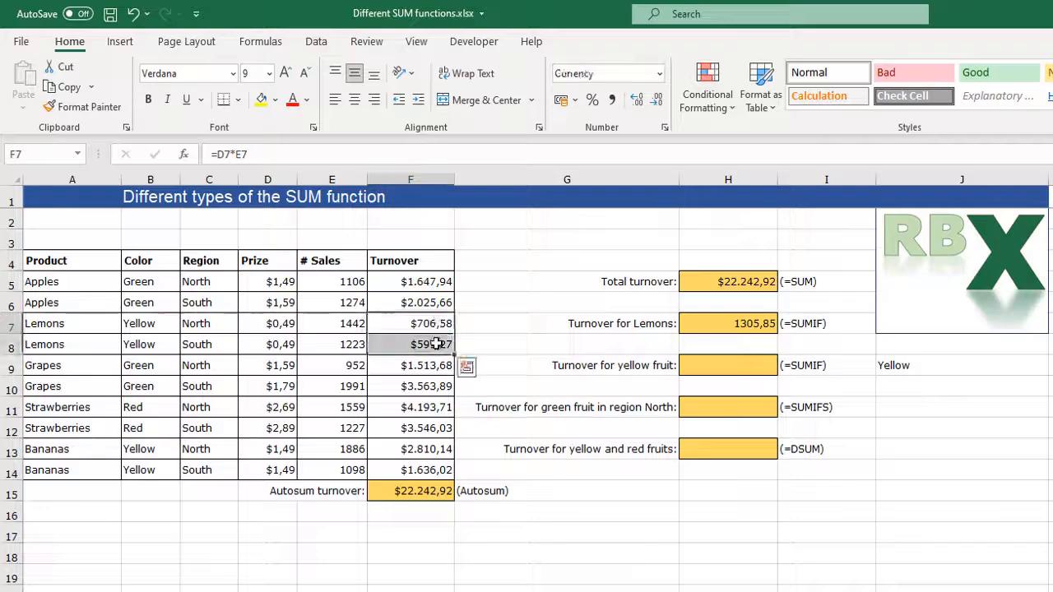
left_click_drag(418, 458, 421, 467)
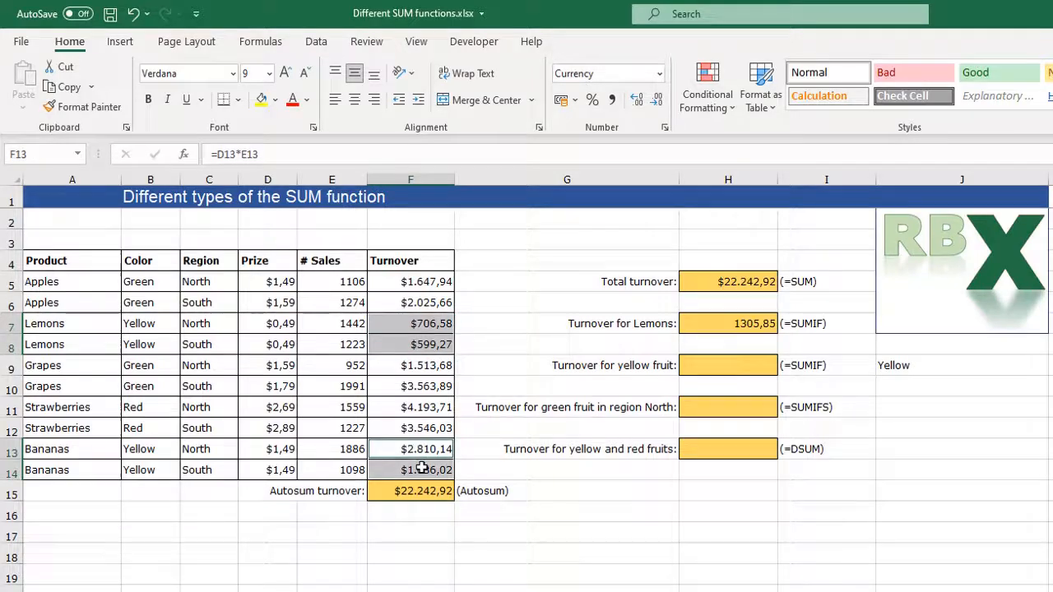
- Enter =SUMIF(B5:B14;J9;F5:F14) in the Turnover for yellow fruit cell H9, using the Yellow cell as criterion
left_click(735, 364)
type("=")
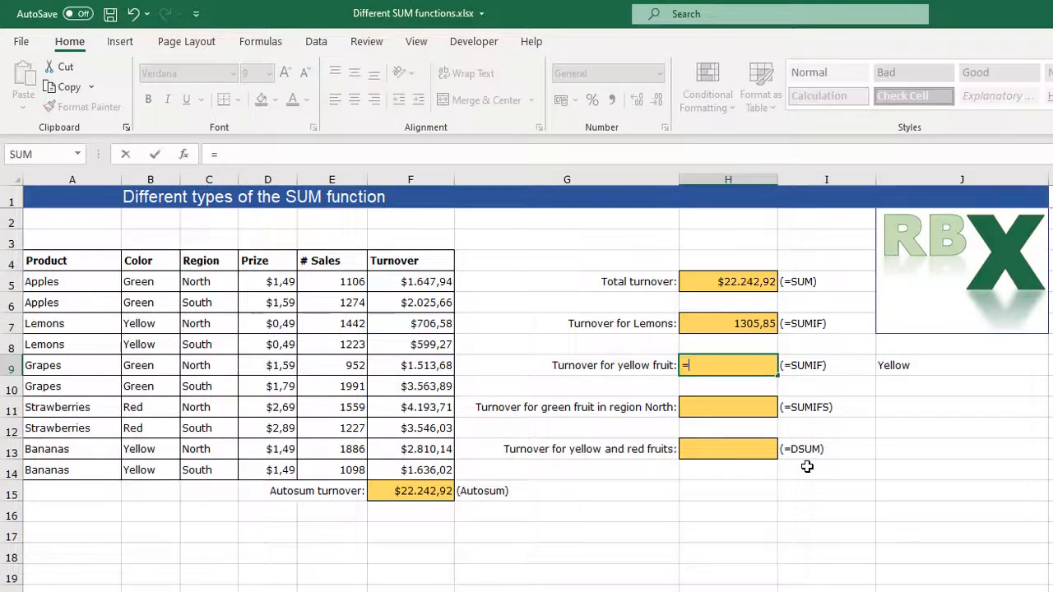
type("SUMIF")
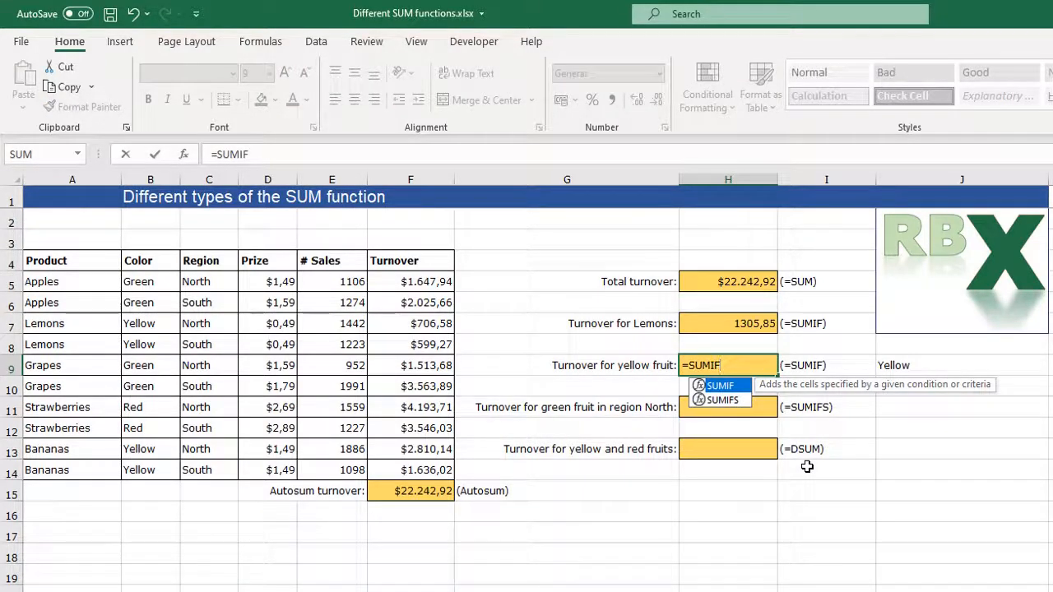
type("(")
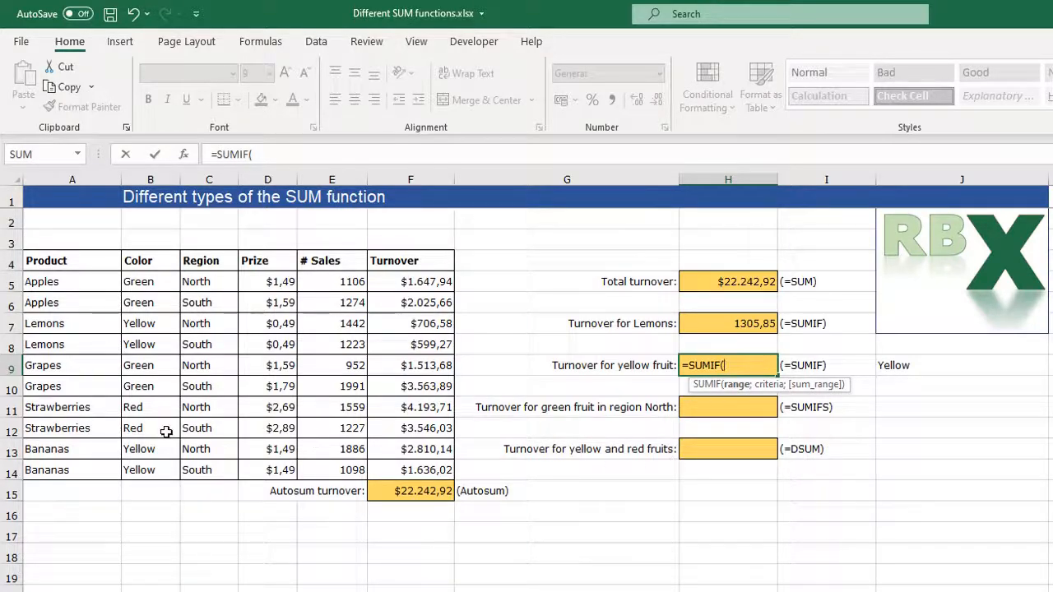
left_click_drag(153, 280, 156, 470)
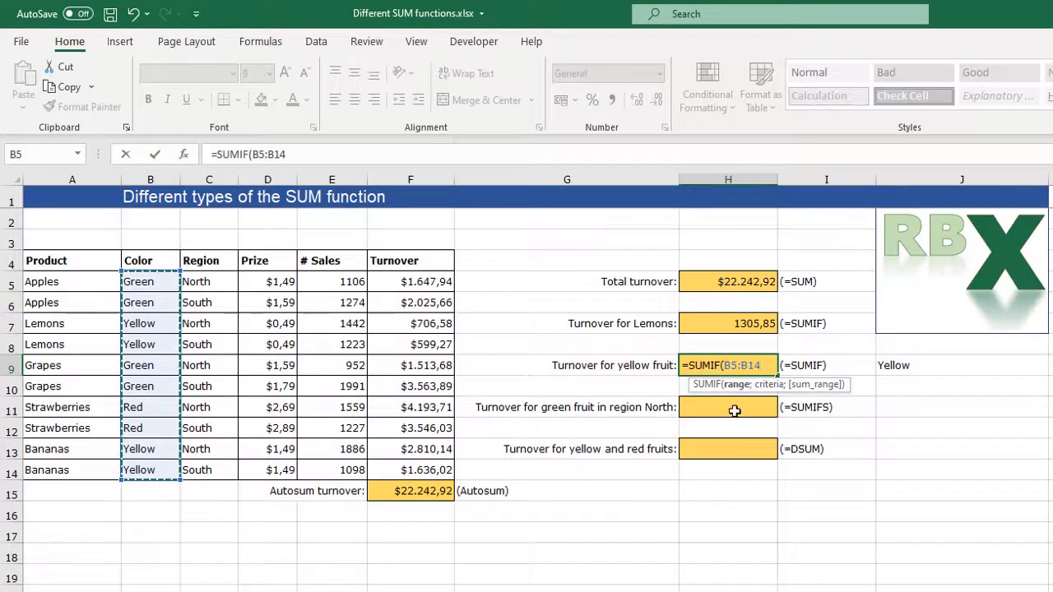
type(";")
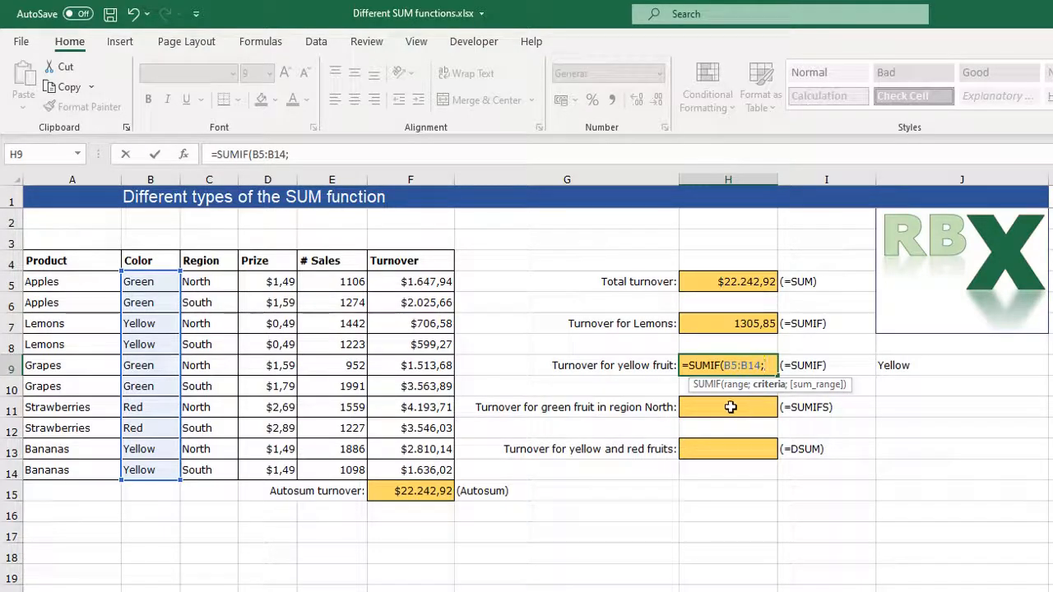
left_click(922, 364)
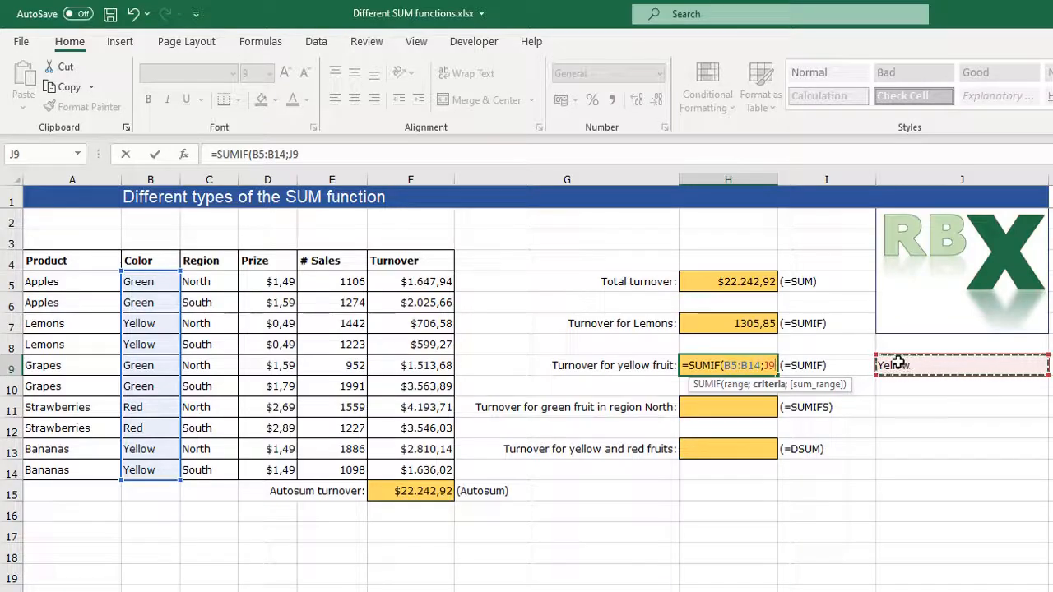
type(";")
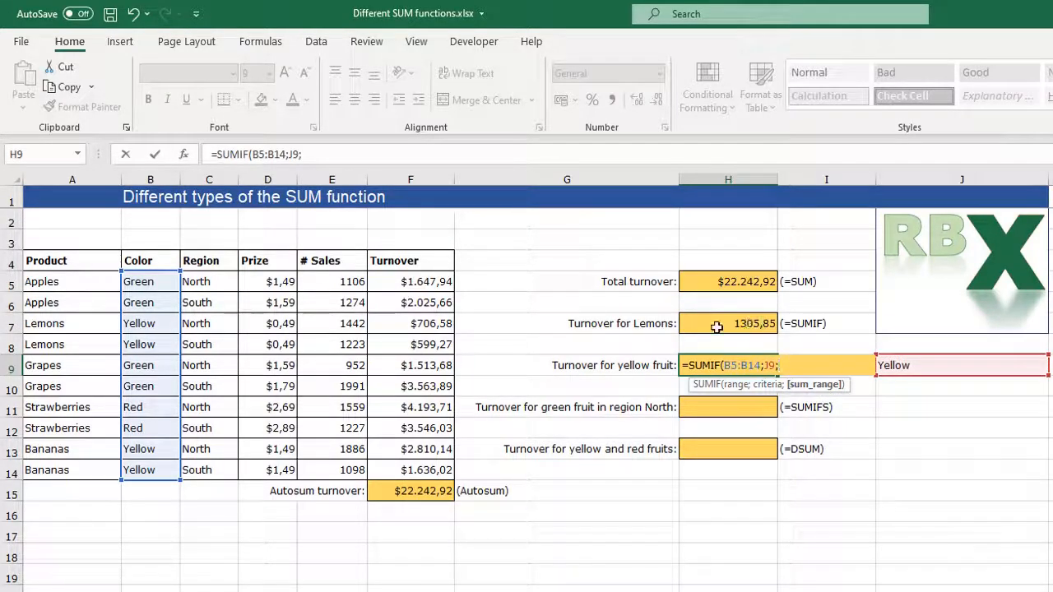
left_click(410, 278)
left_click_drag(410, 278, 425, 472)
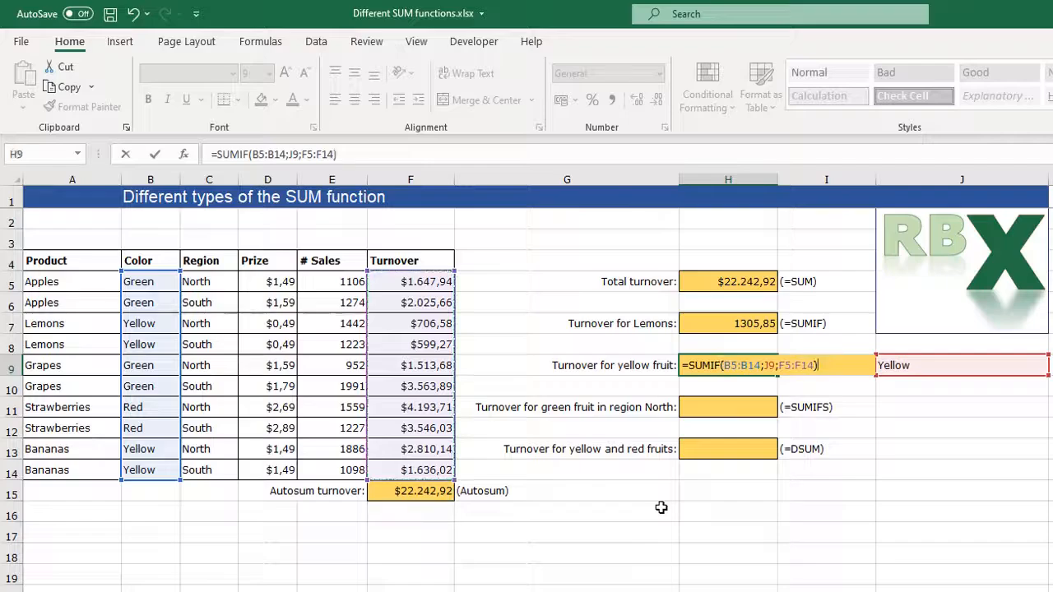
key("Return")
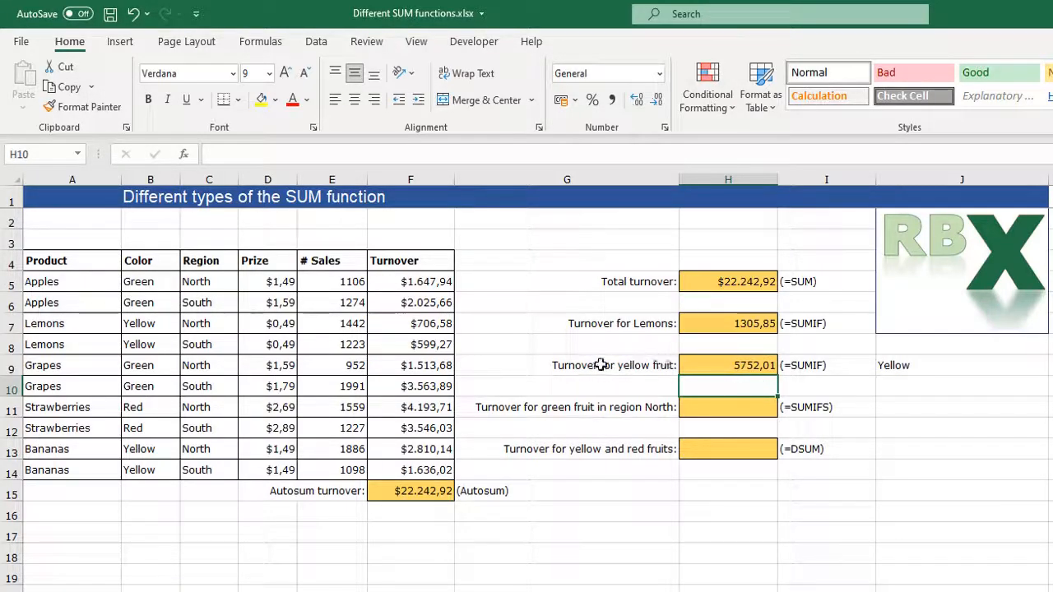
- Compare the yellow fruit total in H9 with the turnover values in F7:F8 and F13:F14
left_click_drag(416, 323, 424, 341)
left_click(466, 366)
left_click(352, 299)
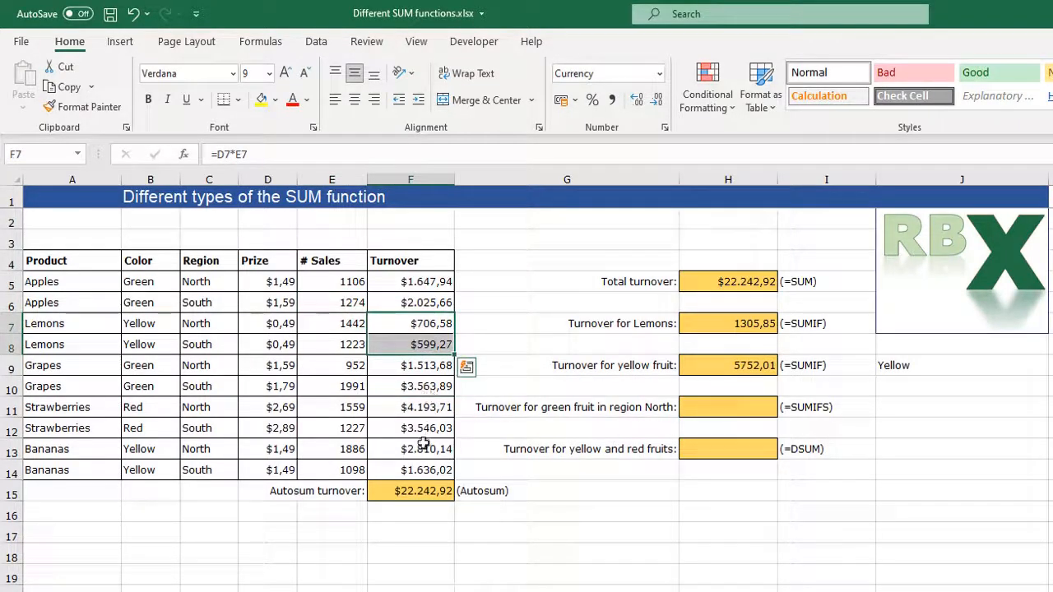
left_click_drag(422, 448, 423, 470, "ctrl")
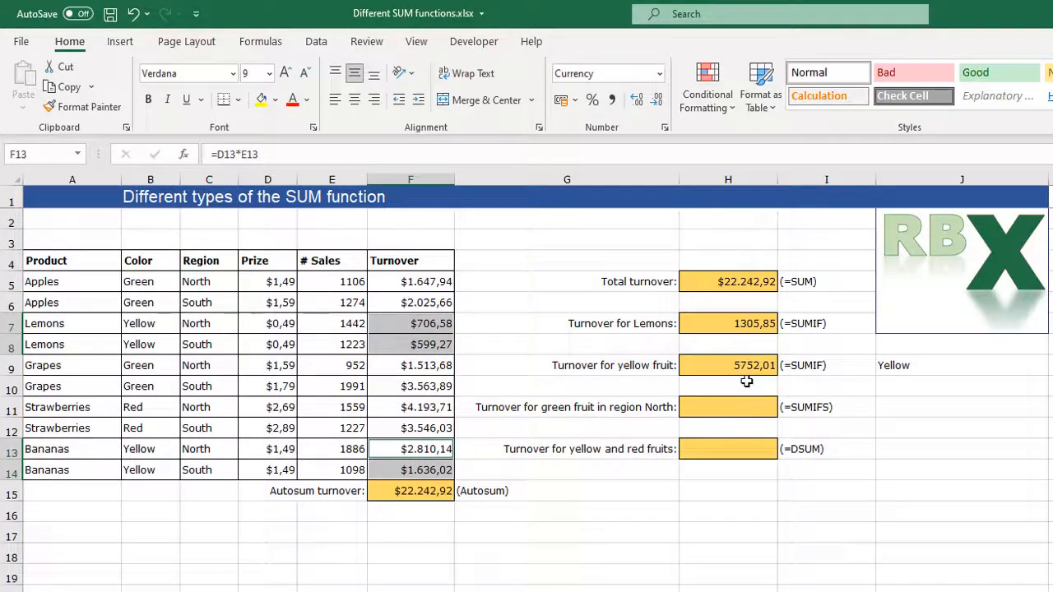
- Examine the green entries B5:B6 and B9:B10 that count toward the turnover for green fruit in region North
left_click(734, 404)
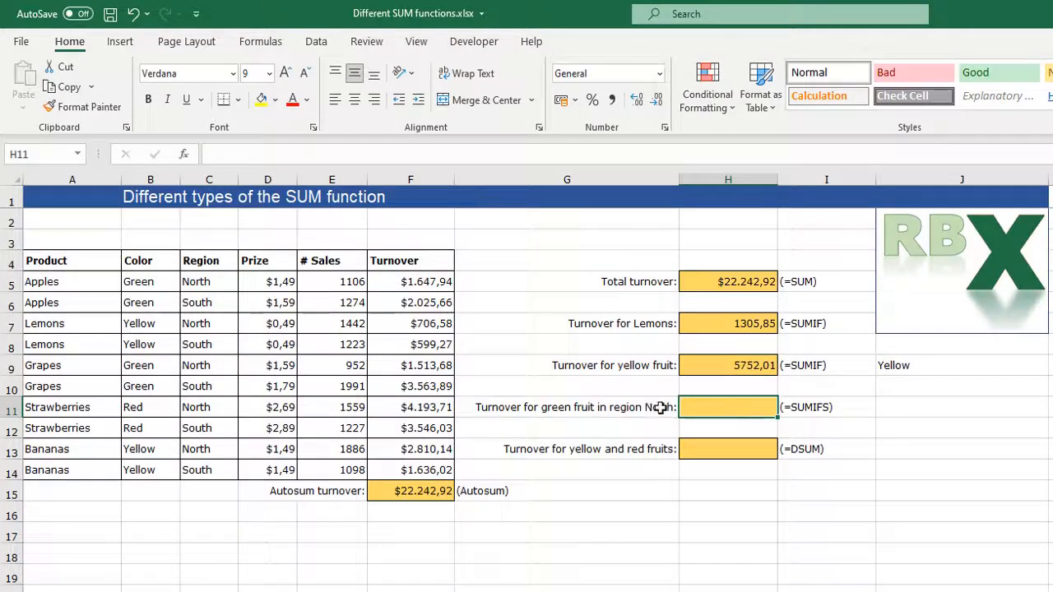
left_click_drag(152, 284, 154, 307)
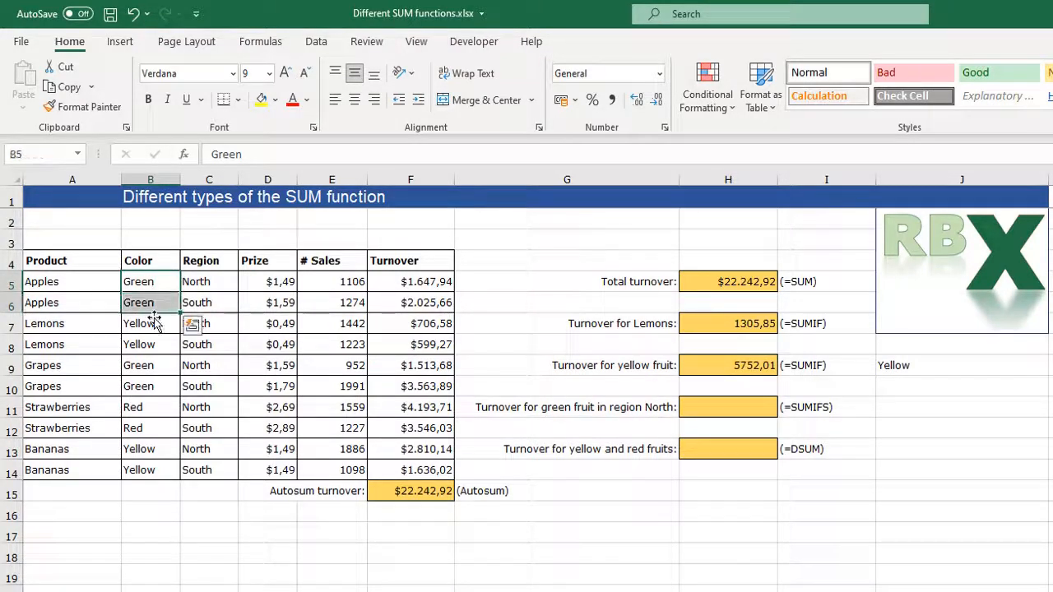
left_click_drag(153, 364, 152, 384)
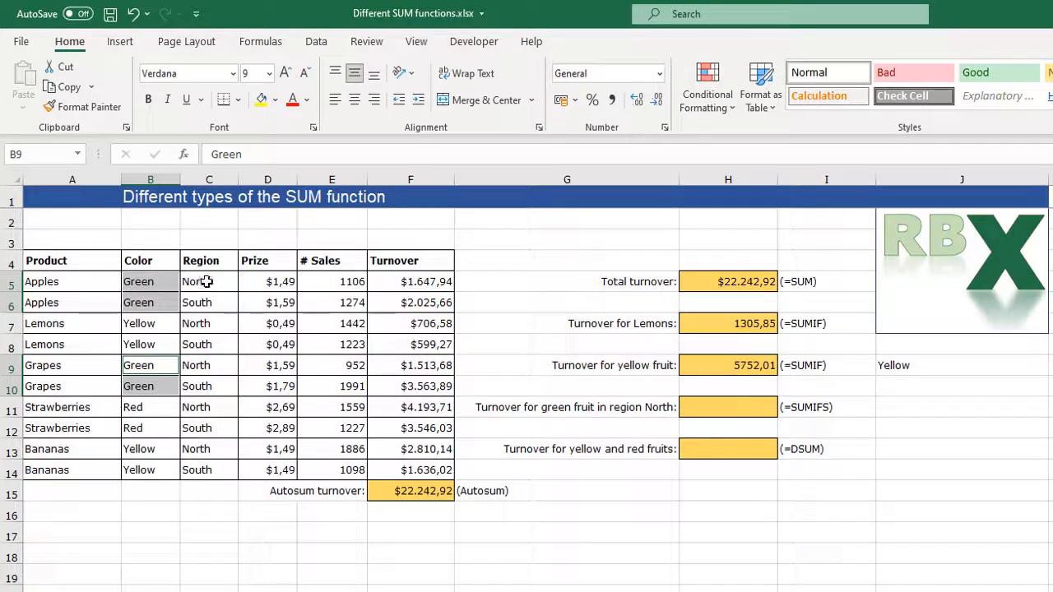
- Begin a SUMIFS formula in the green fruit in region North cell H11 with sum range F5:F14 and criterion B5:B14;"Green"
left_click(723, 407)
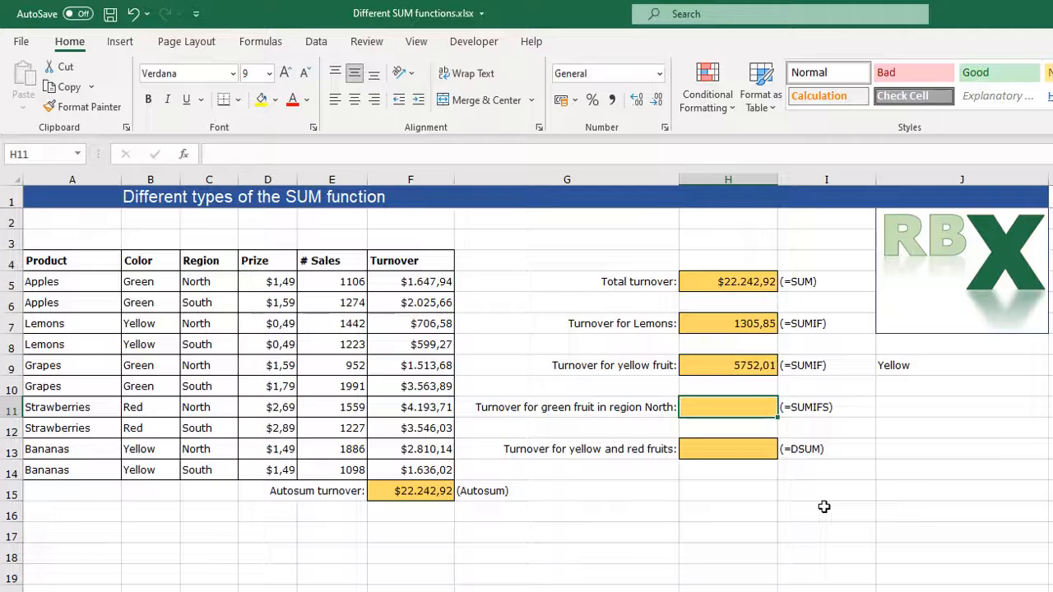
type("=")
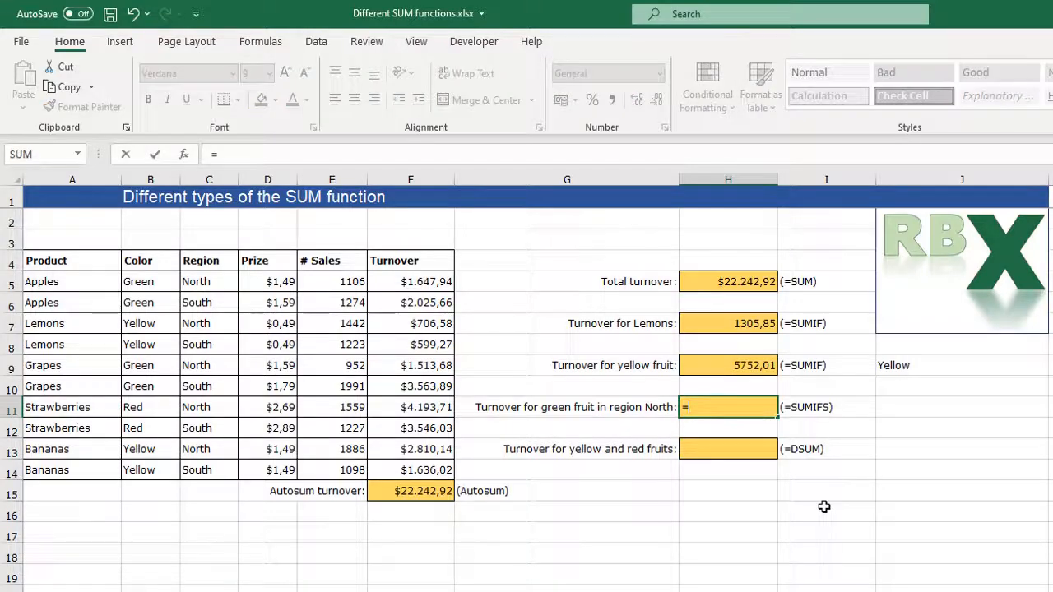
type("SUMIFS")
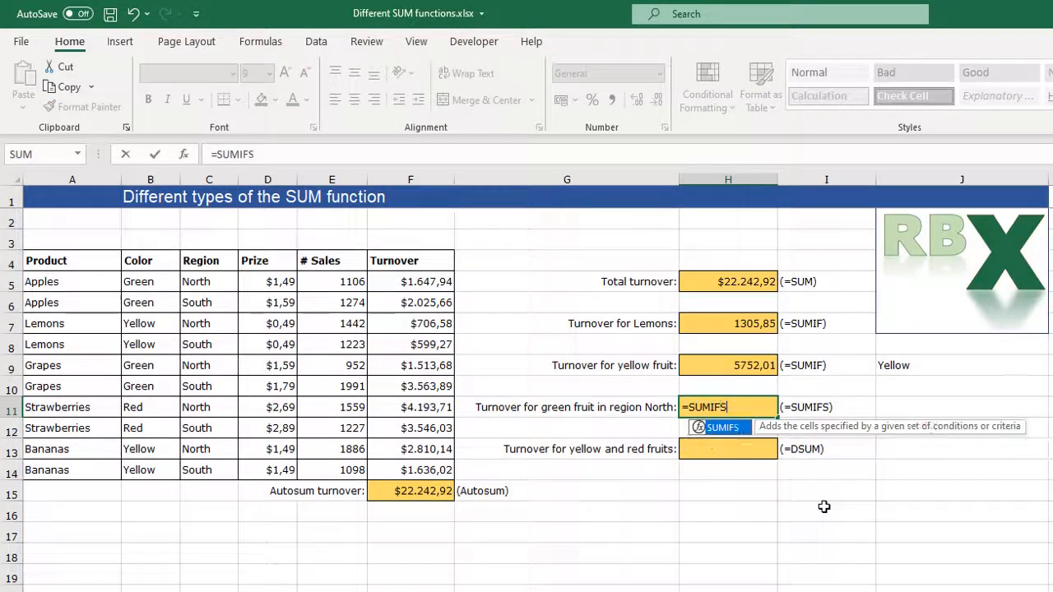
type("(")
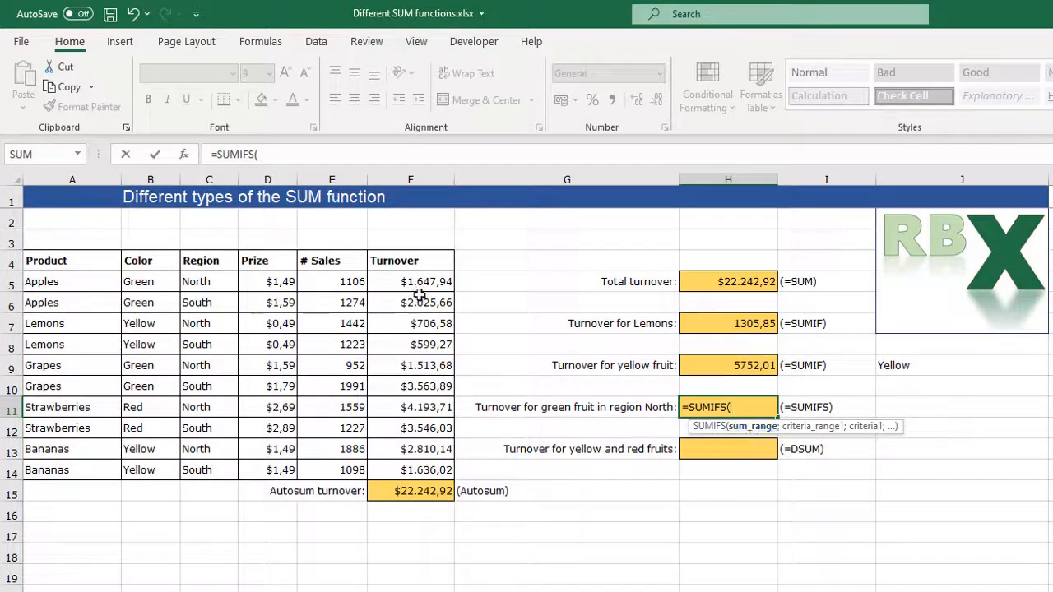
left_click_drag(417, 287, 421, 469)
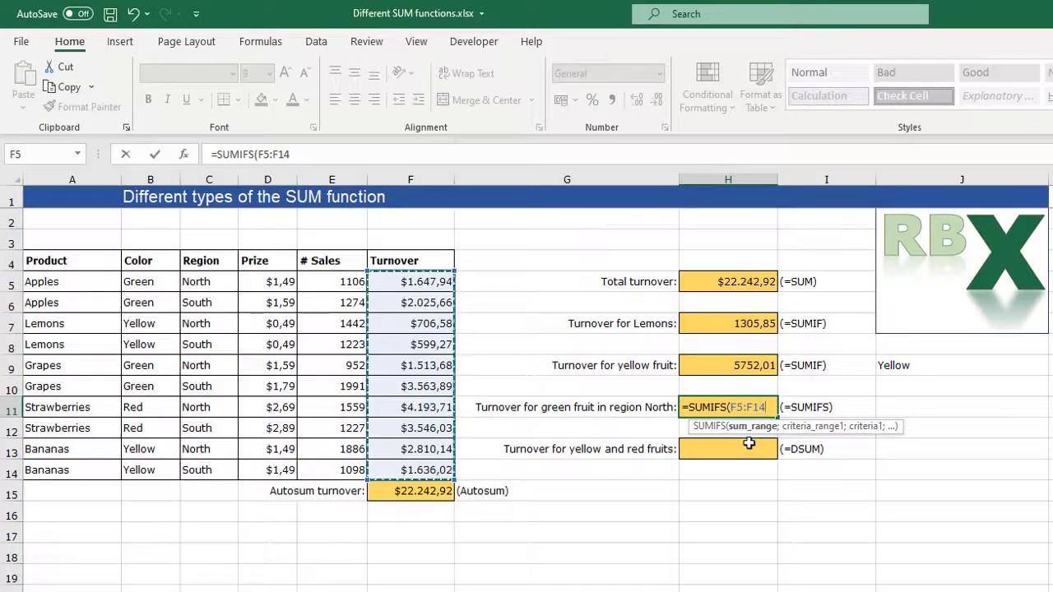
type(";")
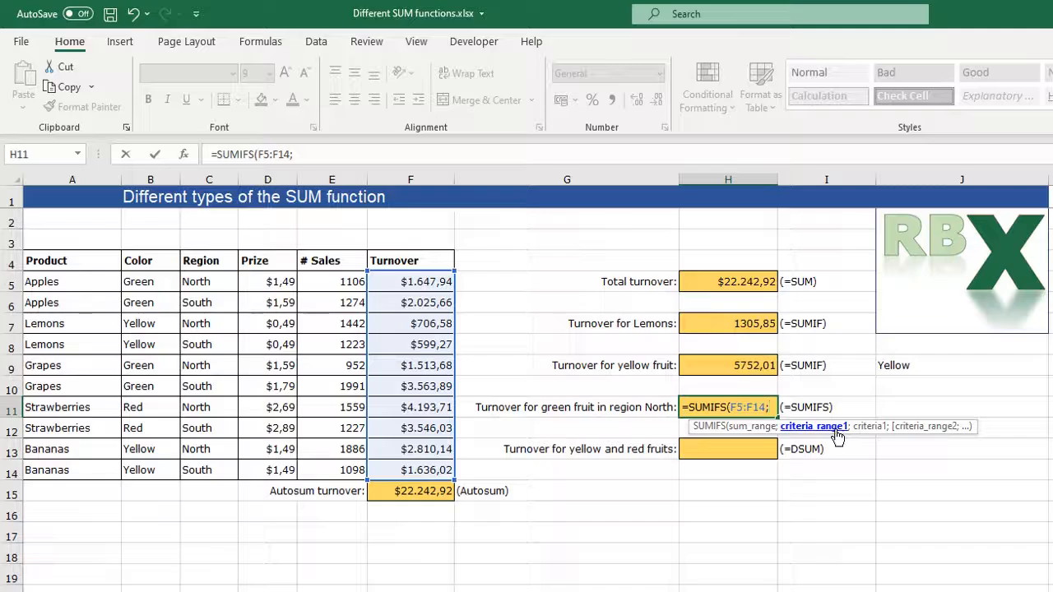
left_click(149, 280)
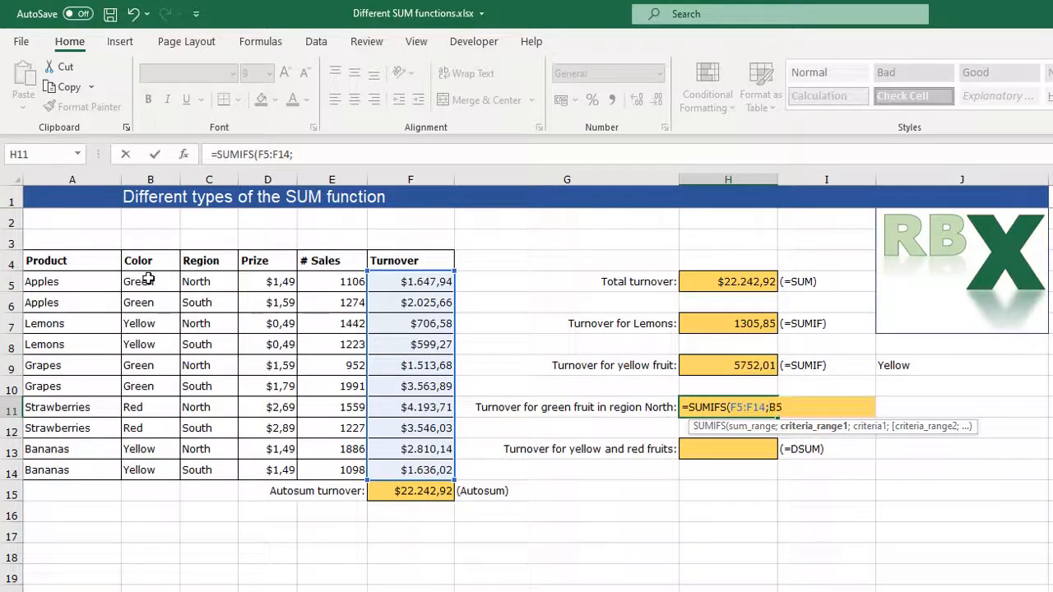
left_click_drag(149, 280, 151, 470)
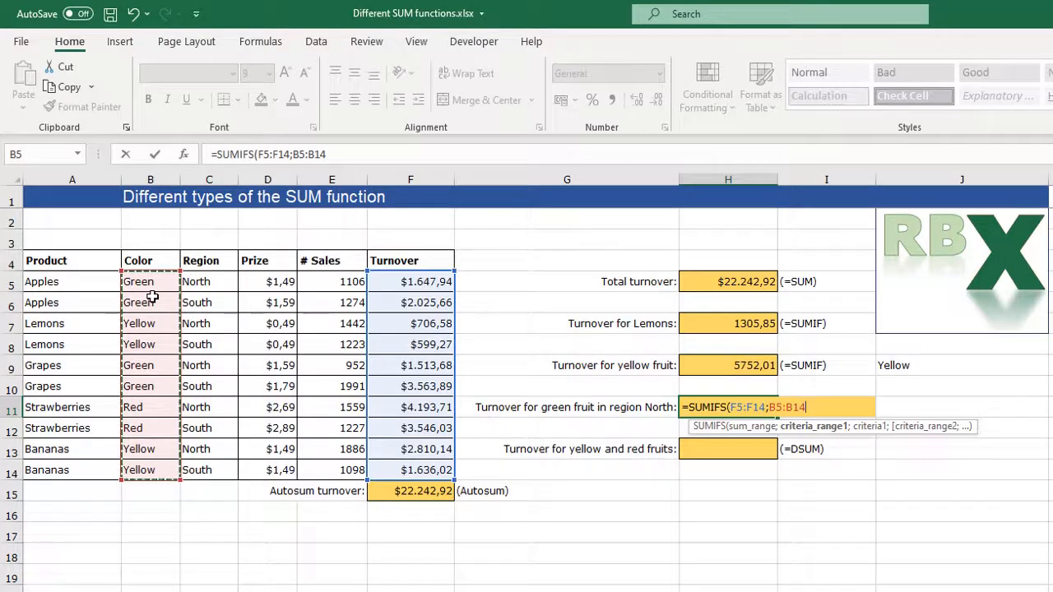
type(";\"Green")
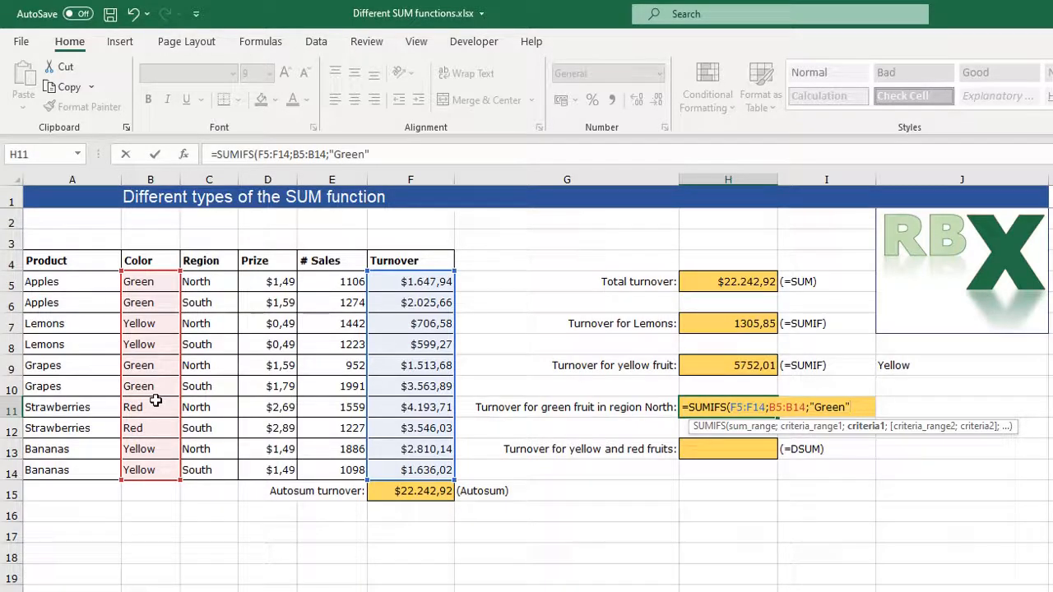
- Add the second criterion C5:C14;"North" to the SUMIFS formula in H11 and enter the formula
type(";")
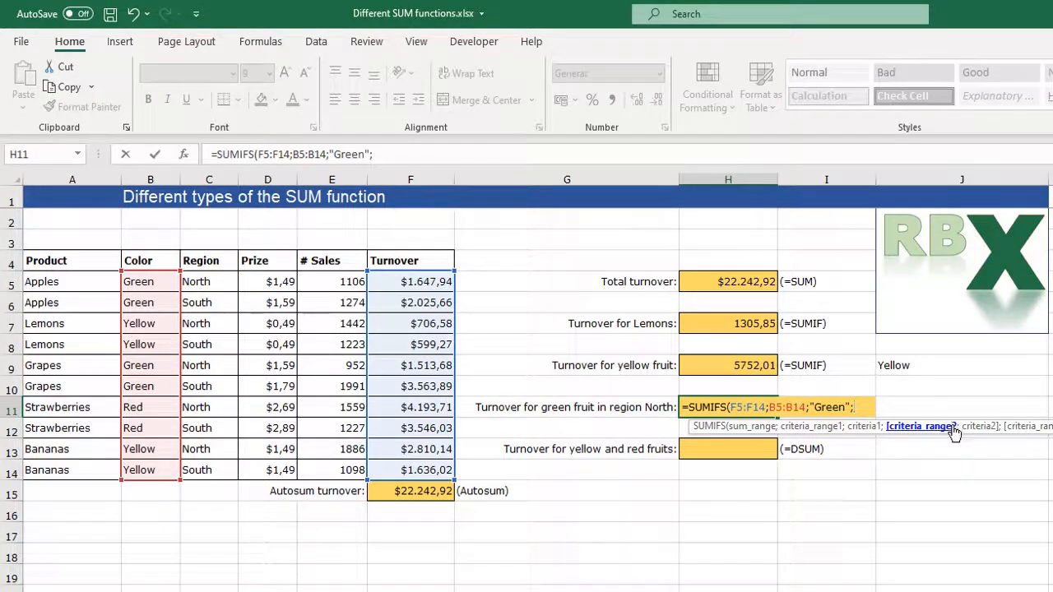
left_click(210, 281)
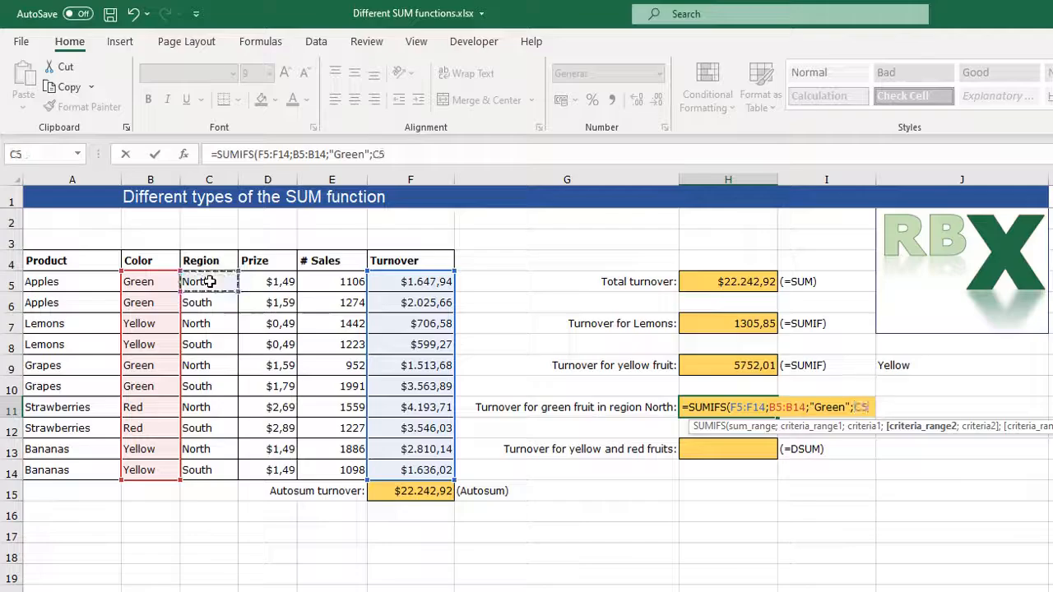
left_click_drag(210, 281, 217, 465)
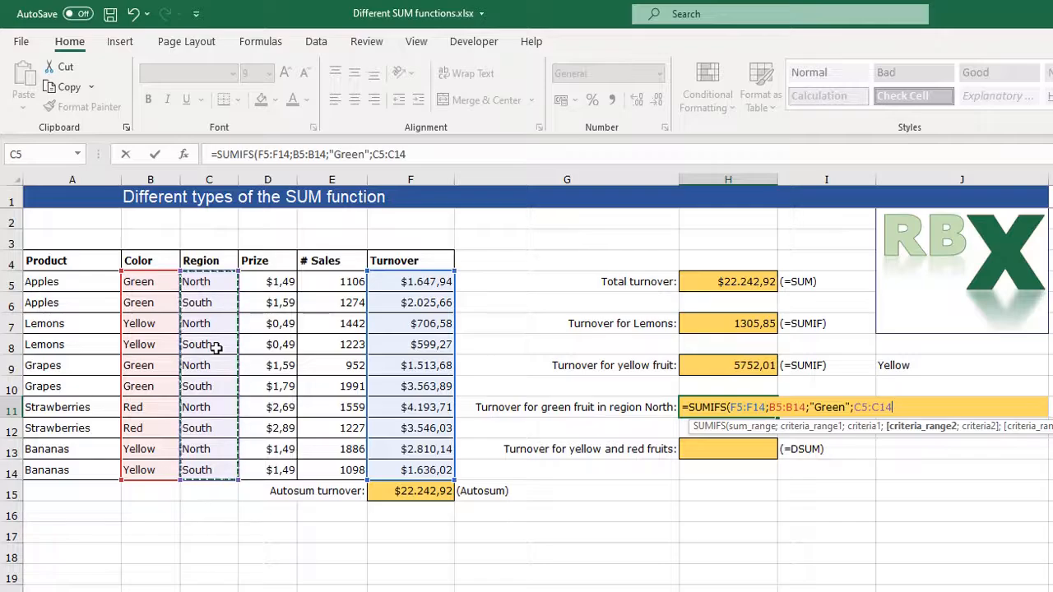
type(";\"N")
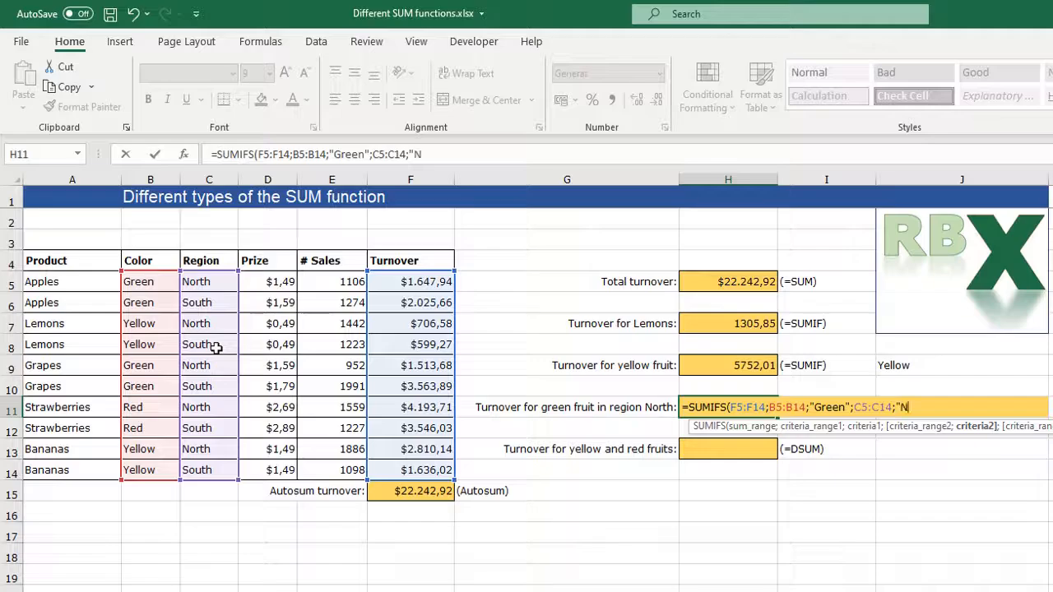
type("rth")
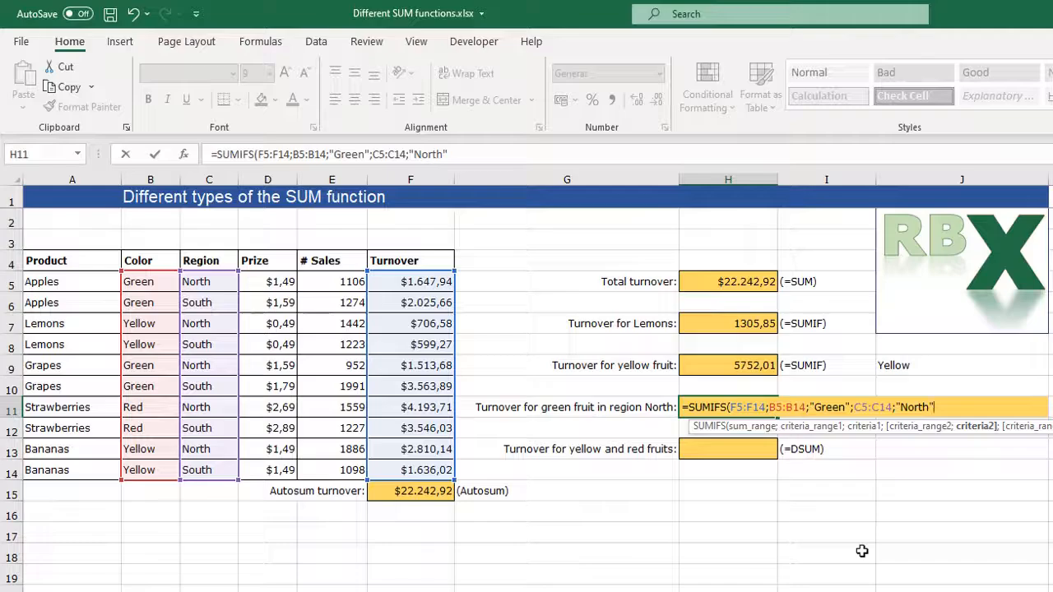
type(")")
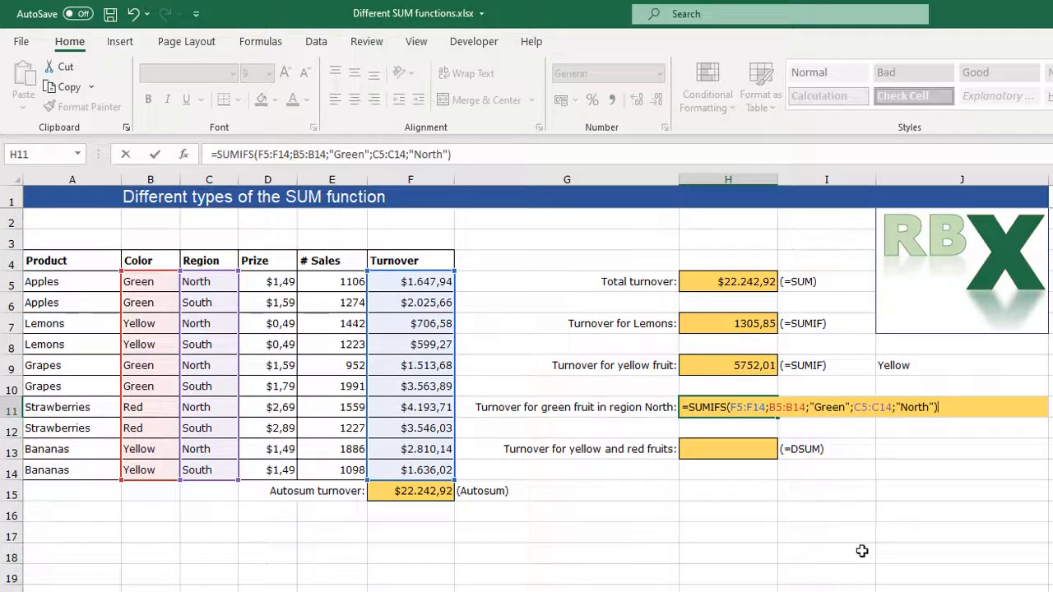
key("Return")
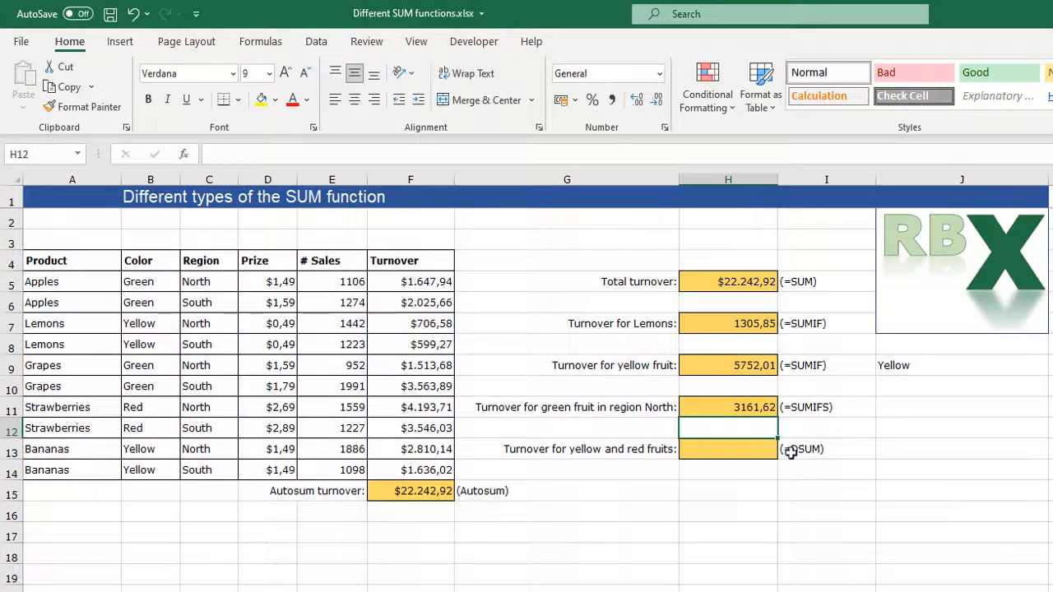
- Compare the green fruit in region North total in H11 with the turnover values in F5 and F9
left_click(735, 408)
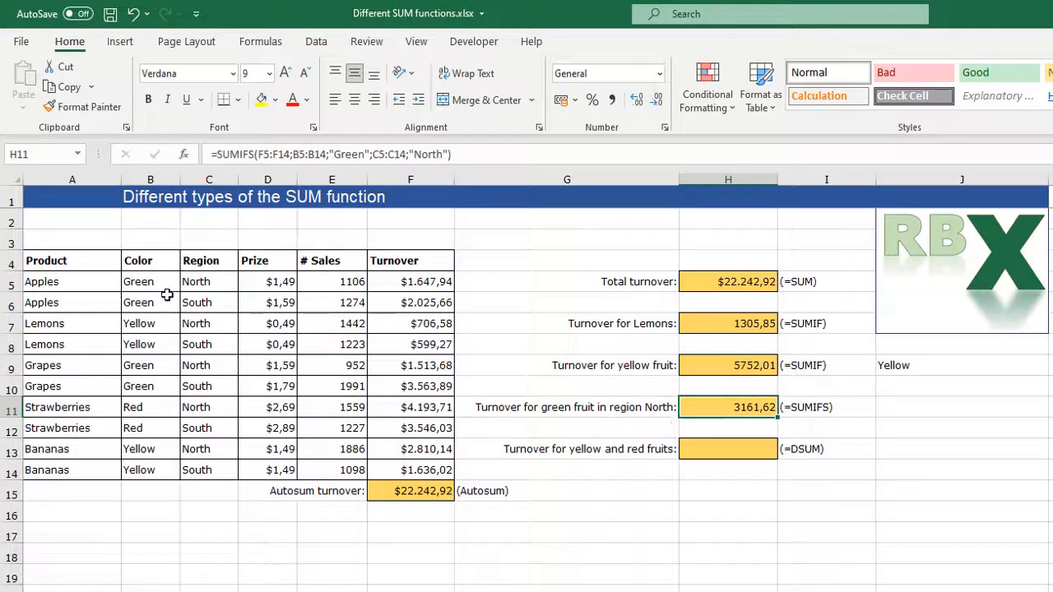
left_click(414, 282)
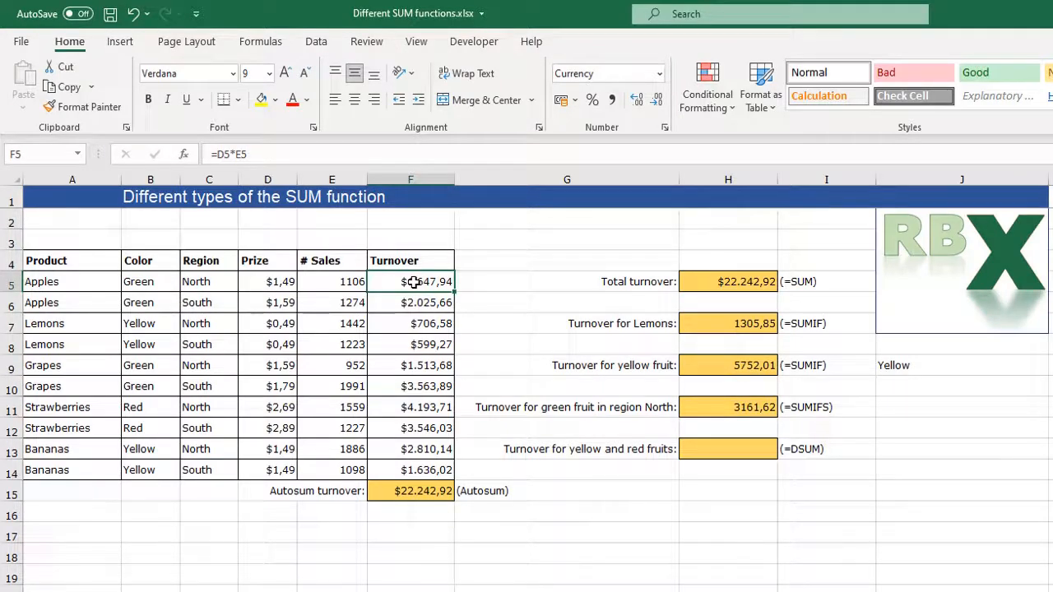
left_click(415, 365, "ctrl")
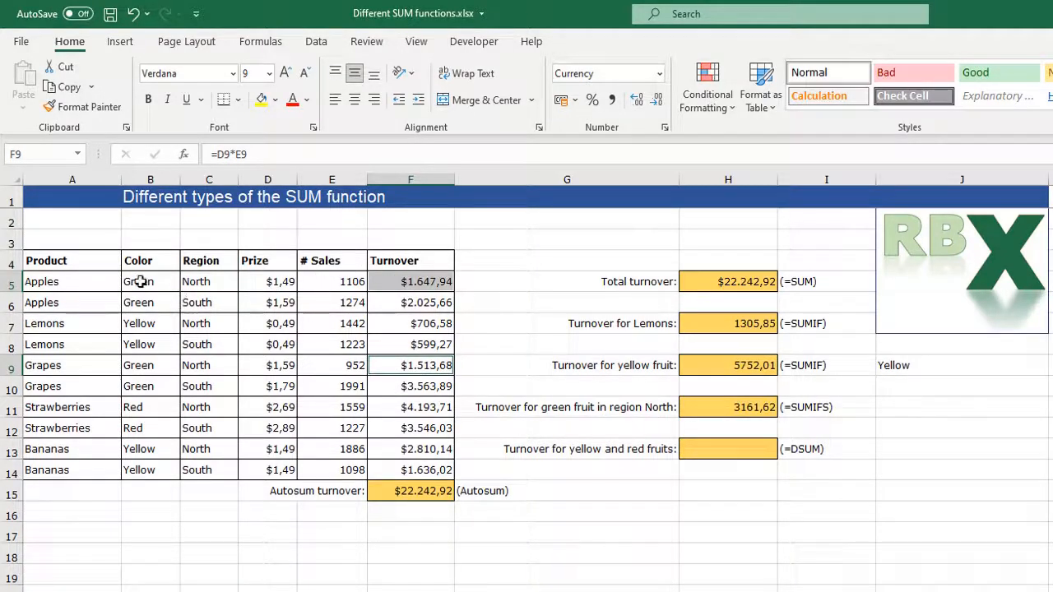
left_click(690, 405)
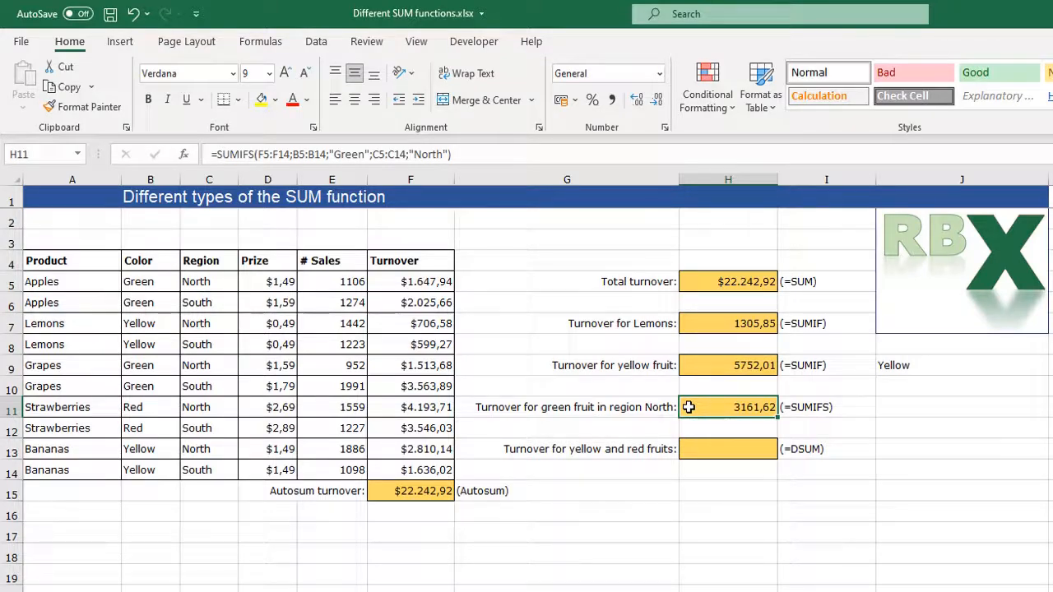
left_click(730, 531)
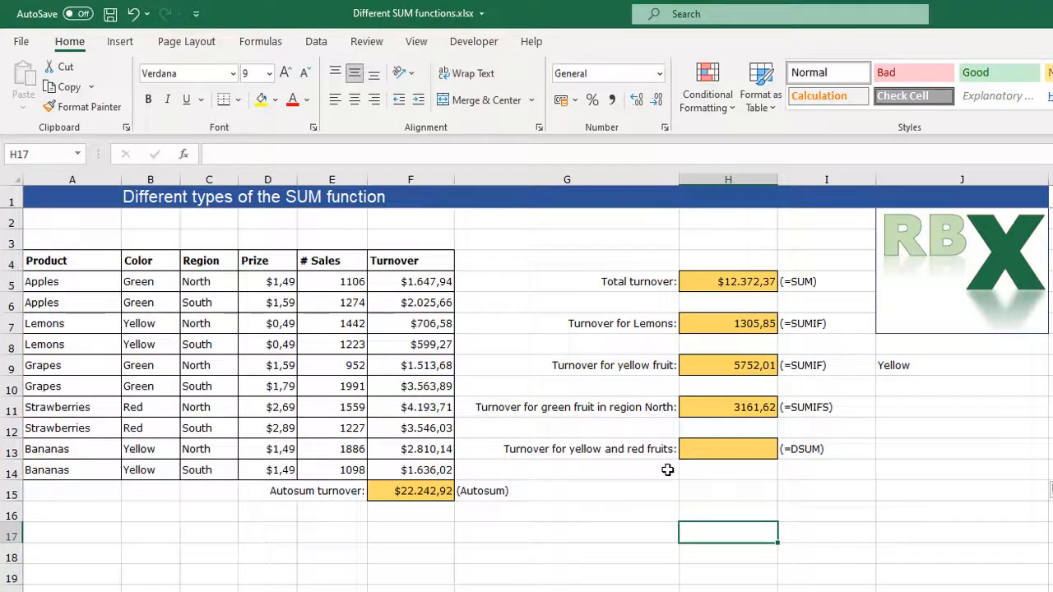
- Copy the Color header from B4 to J12 as the heading of the criteria range for yellow and red fruits
left_click(566, 450)
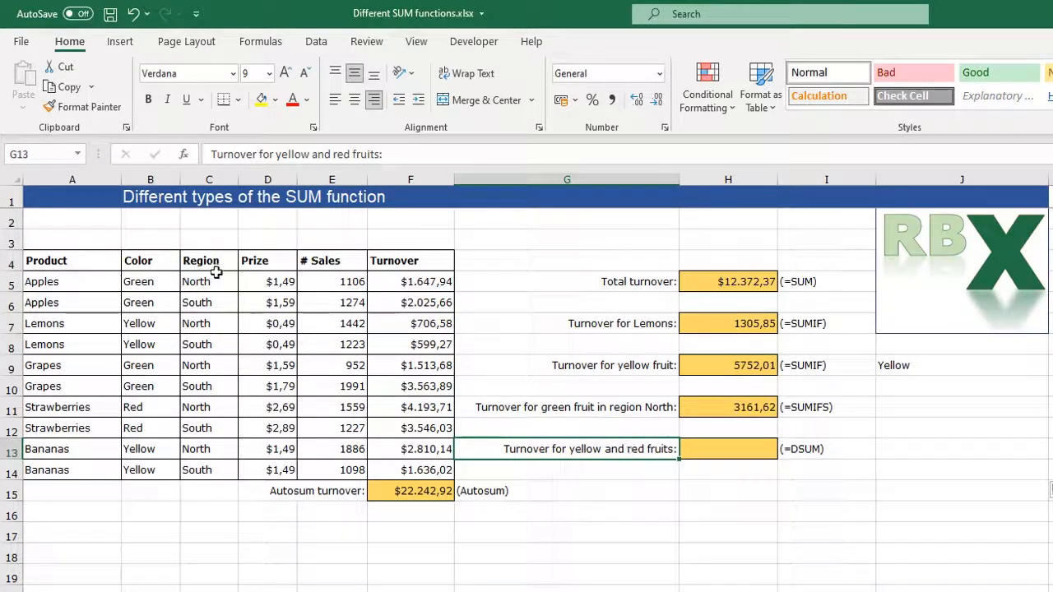
left_click(153, 260)
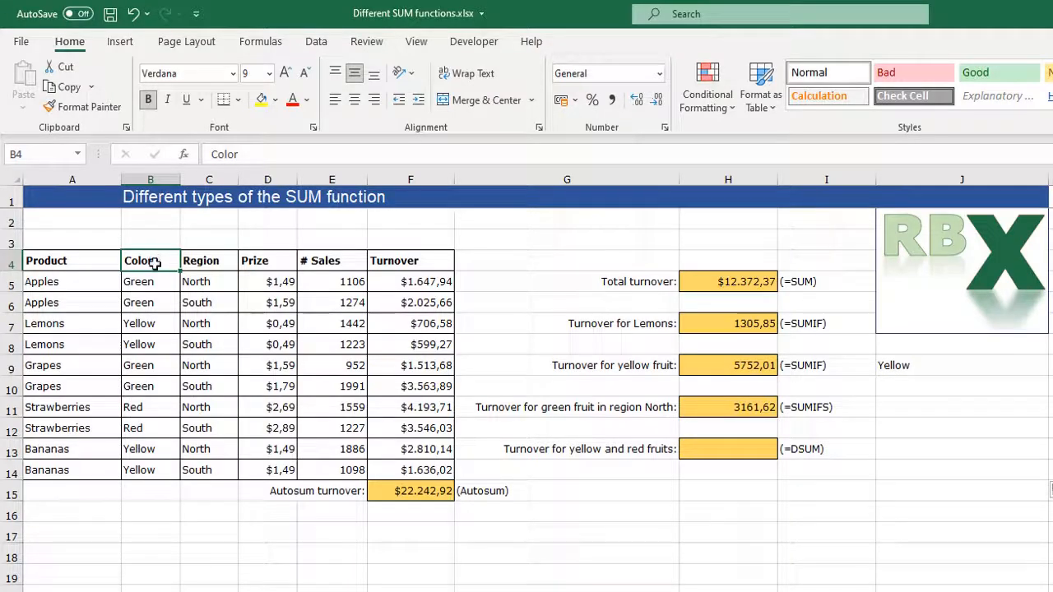
key("ctrl+c")
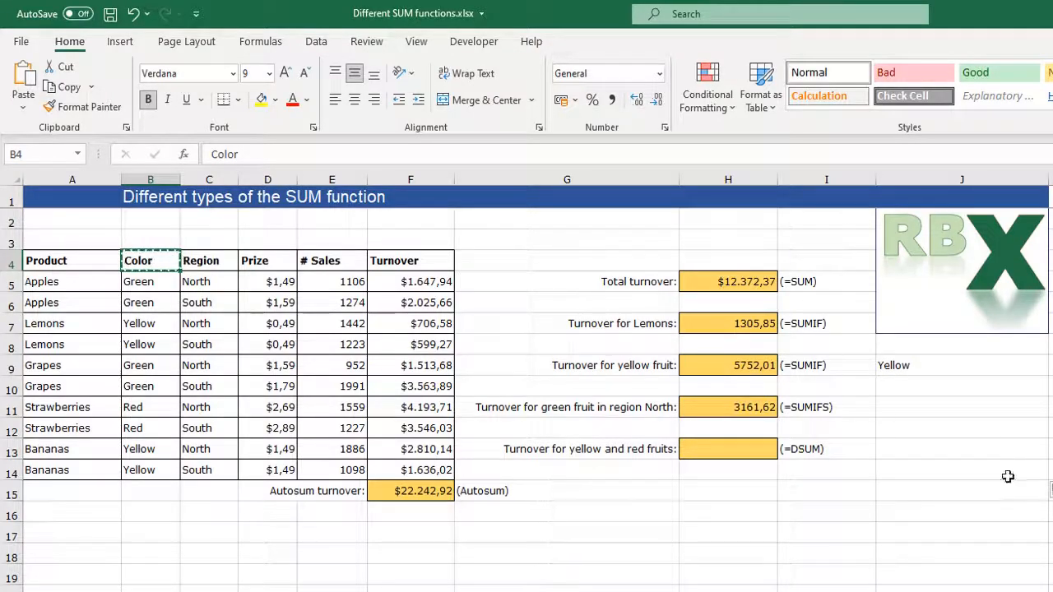
left_click(954, 429)
key("ctrl+v")
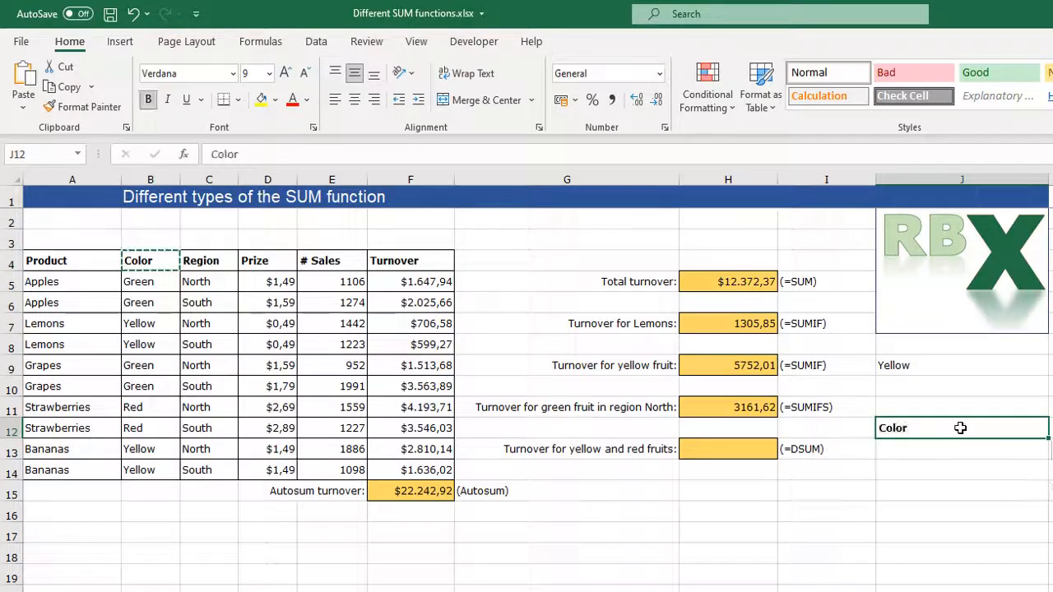
- Copy Red from B11 to J13 and Yellow from B13 to J14, beneath the copied Color header
left_click(145, 407)
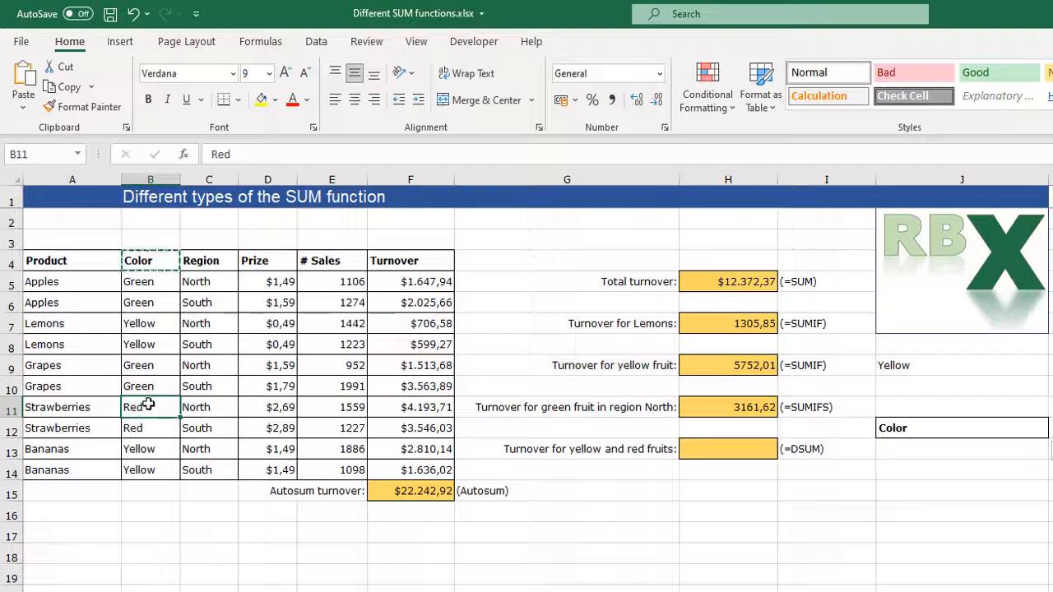
key("ctrl+c")
left_click(975, 451)
key("ctrl+v")
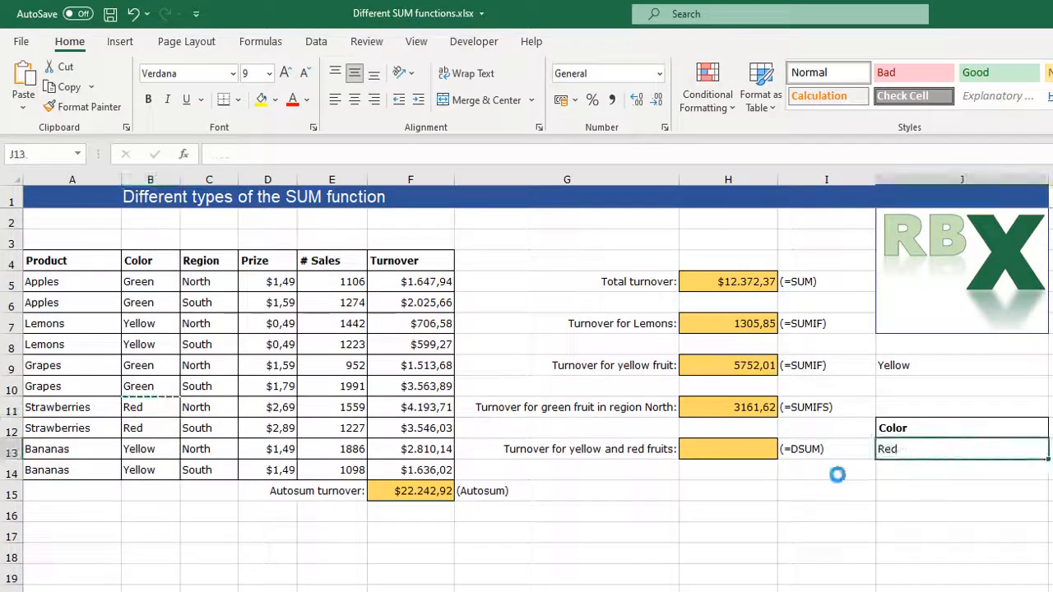
left_click(144, 448)
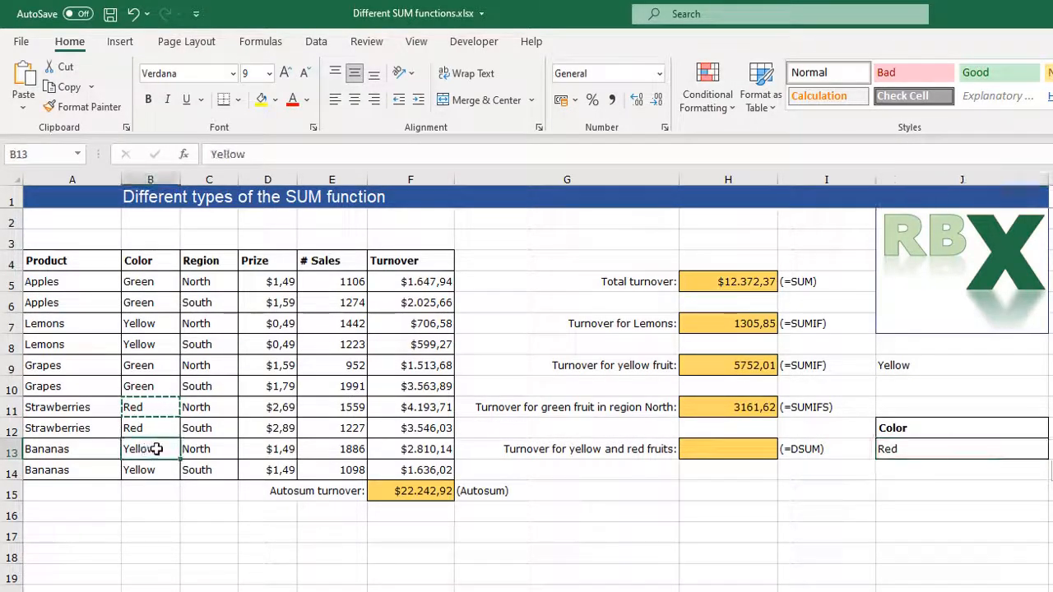
key("ctrl+c")
left_click(933, 469)
key("ctrl+v")
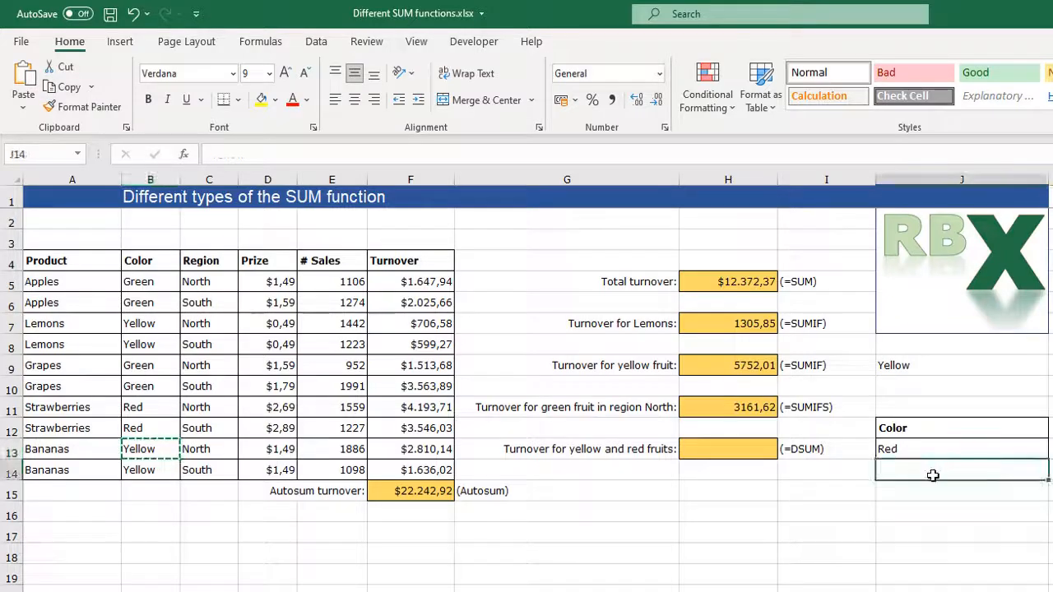
key("Escape")
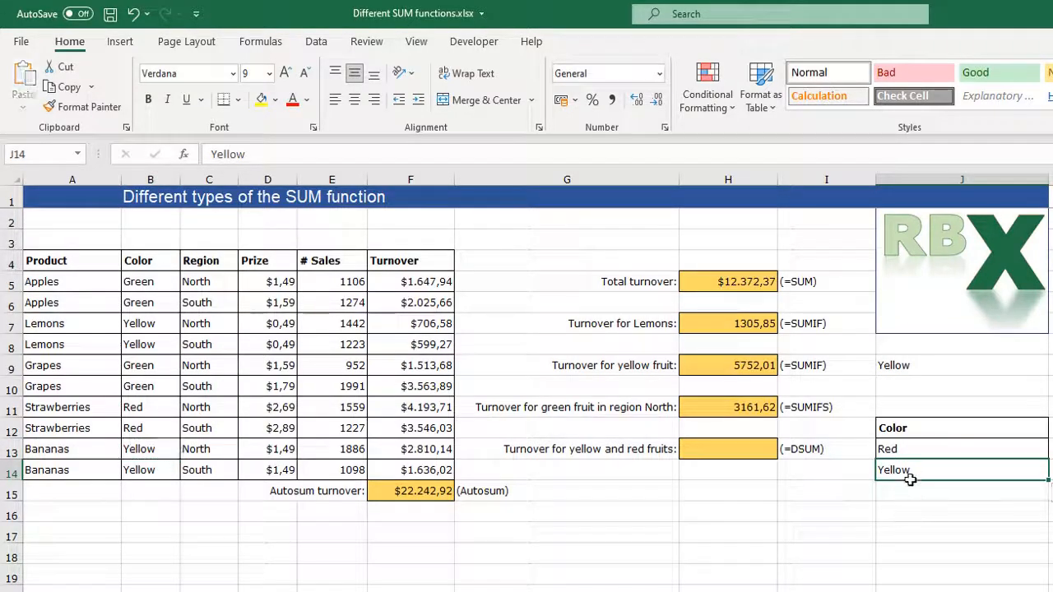
- Review the criteria range J12:J14, checking the Color header and the two color entries beneath it
left_click_drag(914, 431, 916, 463)
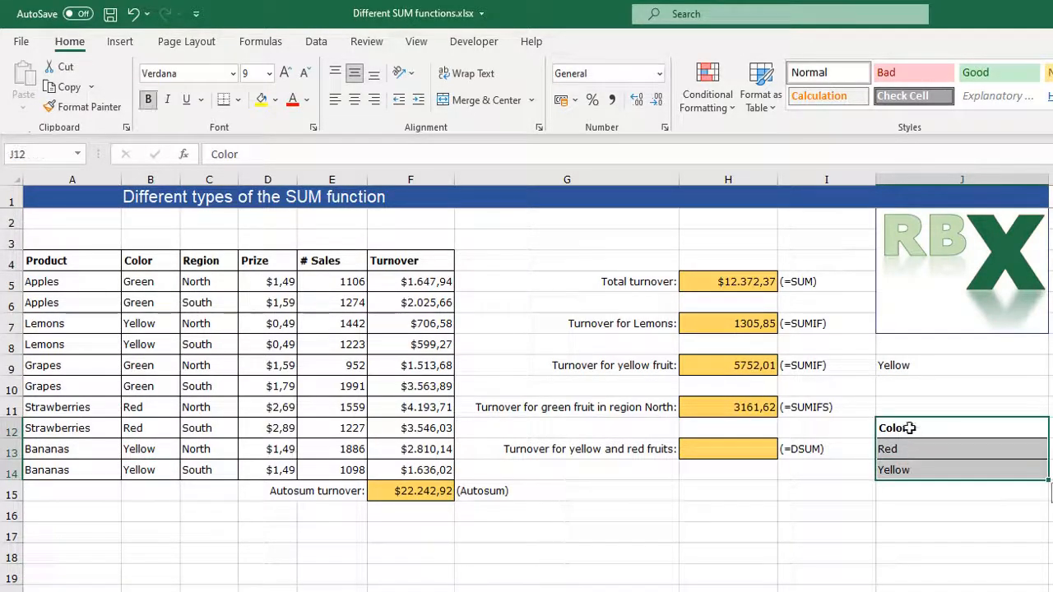
left_click(919, 426)
left_click(907, 446)
left_click(910, 469)
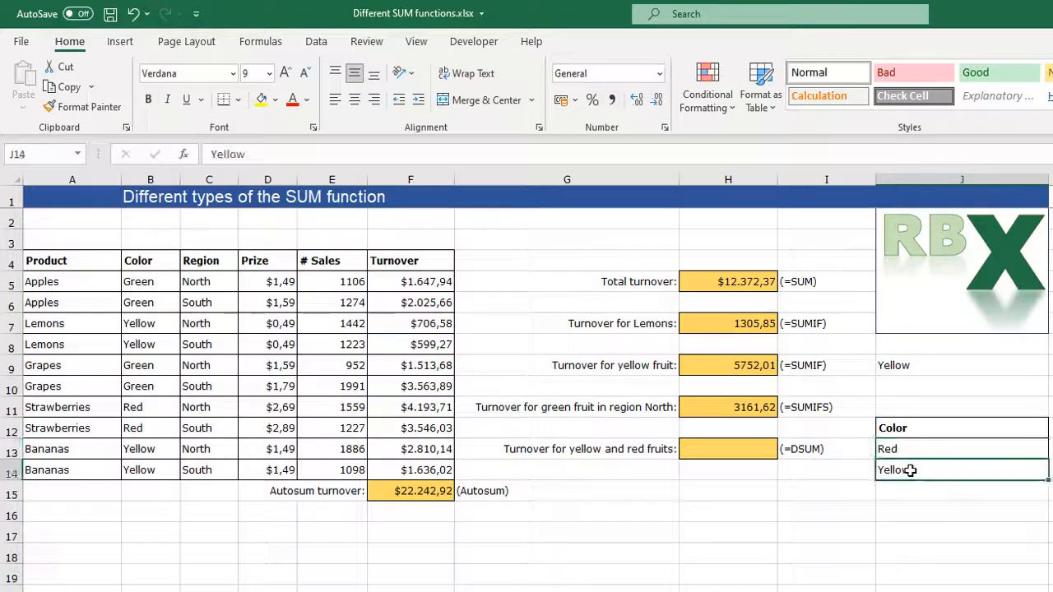
- Start a DSUM formula in H13 for the yellow and red fruit turnover, with the table A4:F14 as the database
left_click(736, 446)
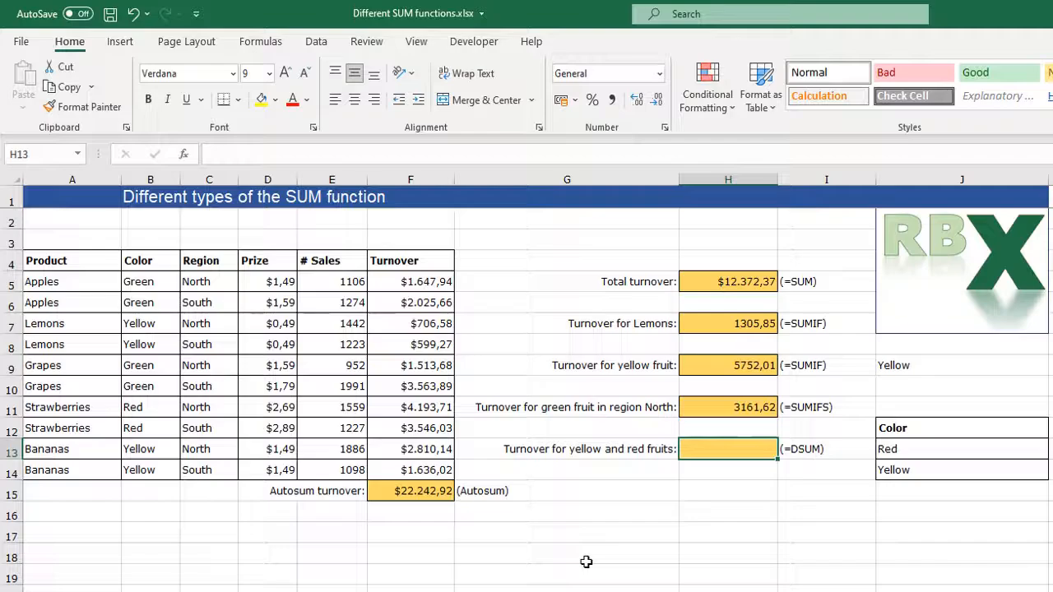
type("=D")
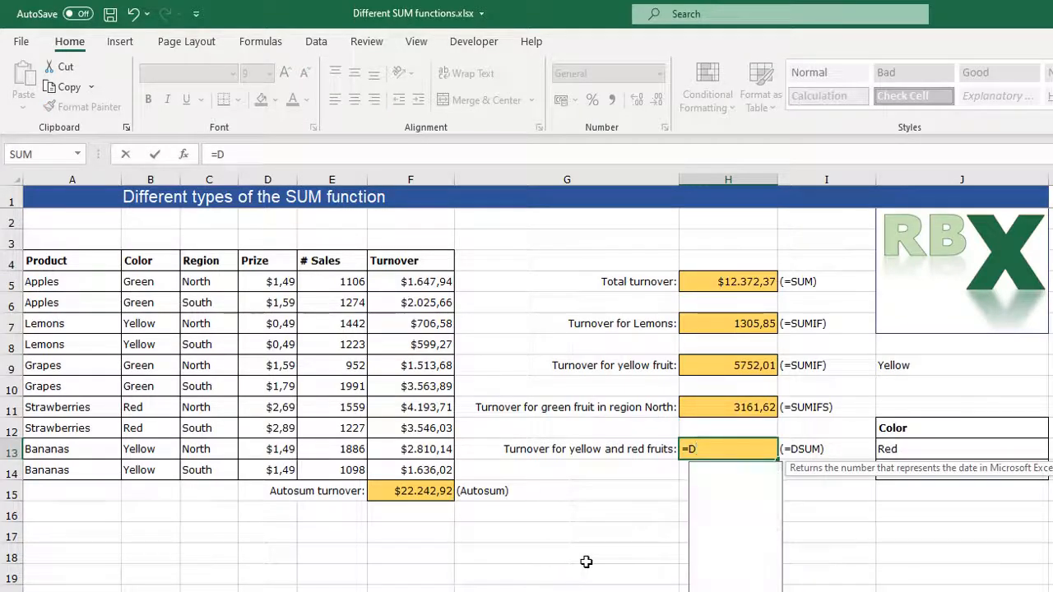
type("SUM(")
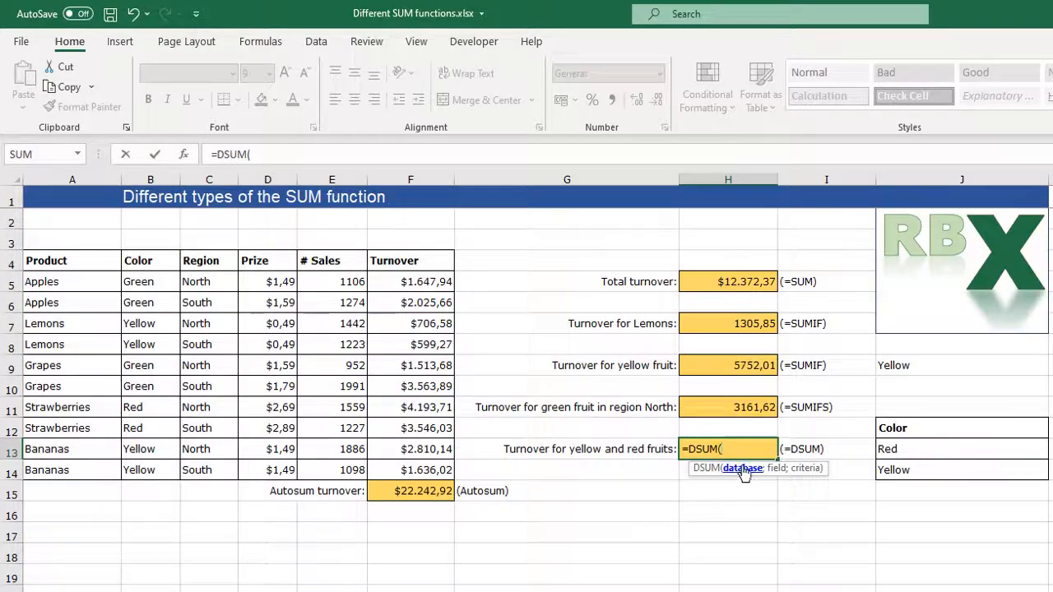
left_click(65, 262)
left_click_drag(65, 262, 377, 465)
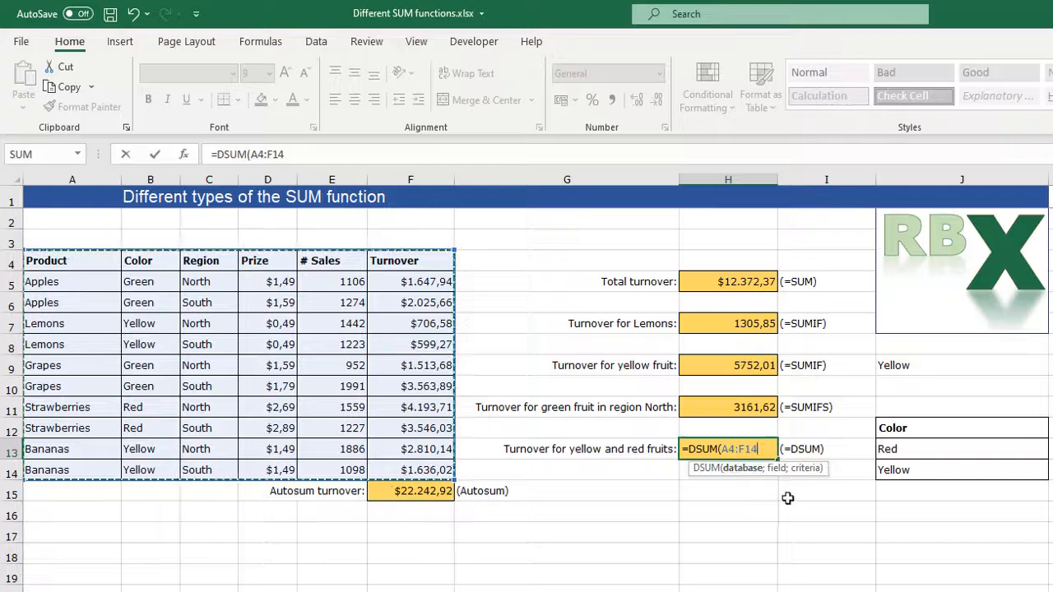
- Complete the H13 formula as =DSUM(A4:F14;F4;J12:J14), using the Turnover header as field and the Color list as criteria
type(";")
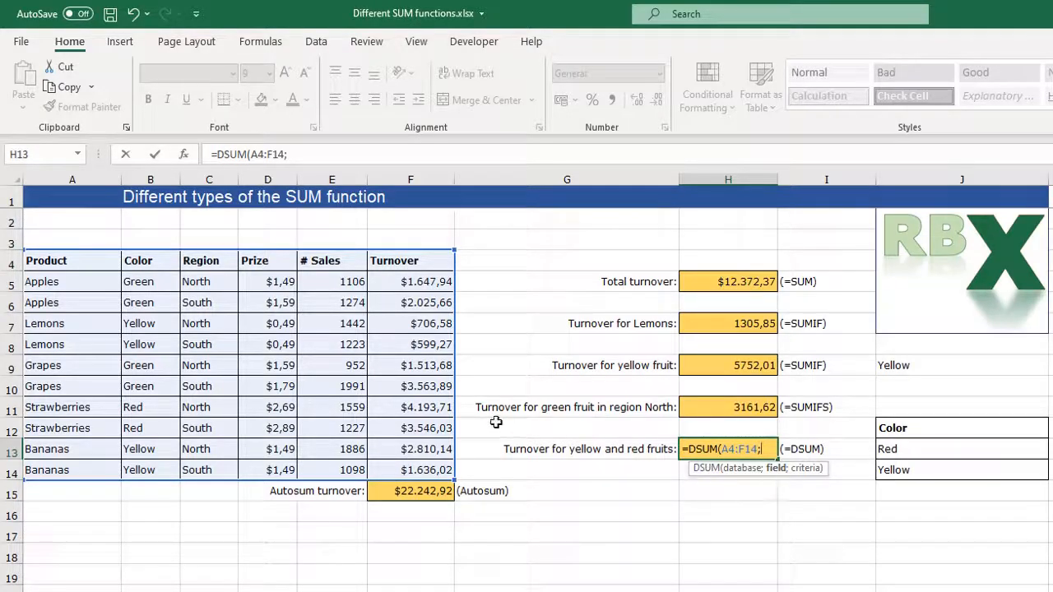
left_click(399, 260)
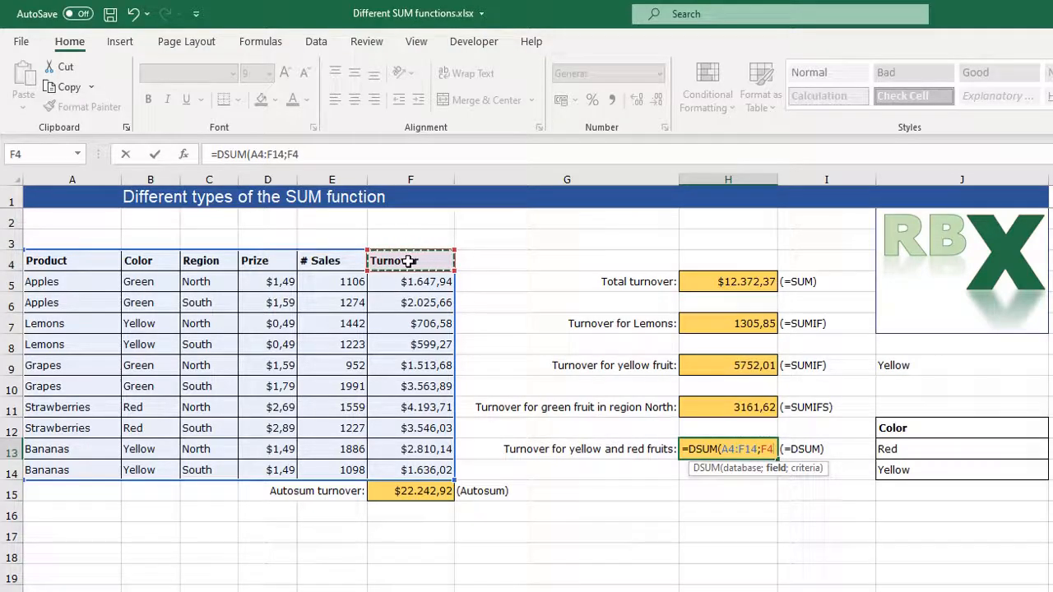
type(";")
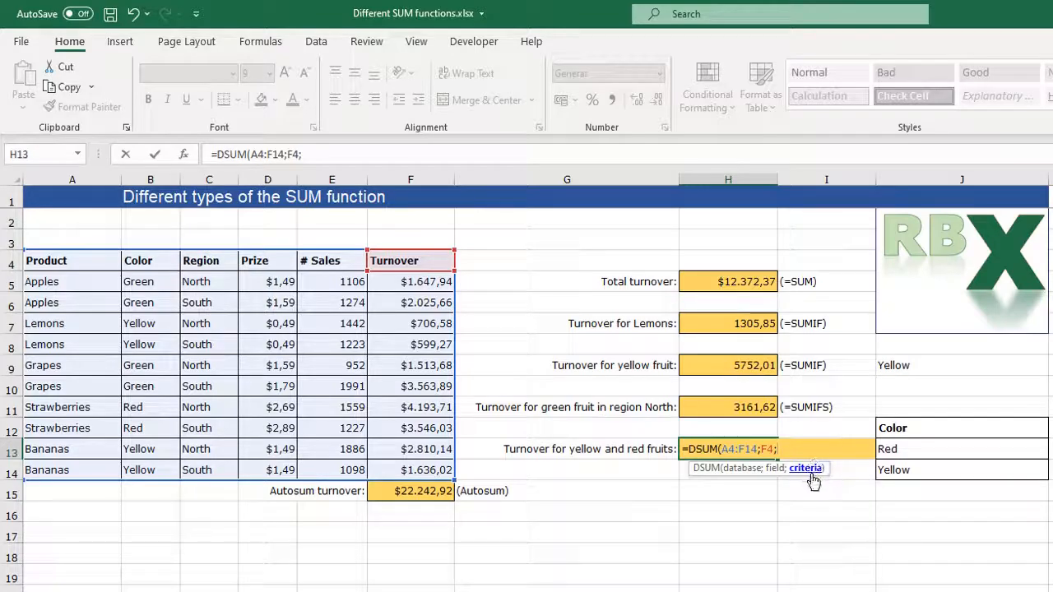
left_click_drag(940, 427, 947, 466)
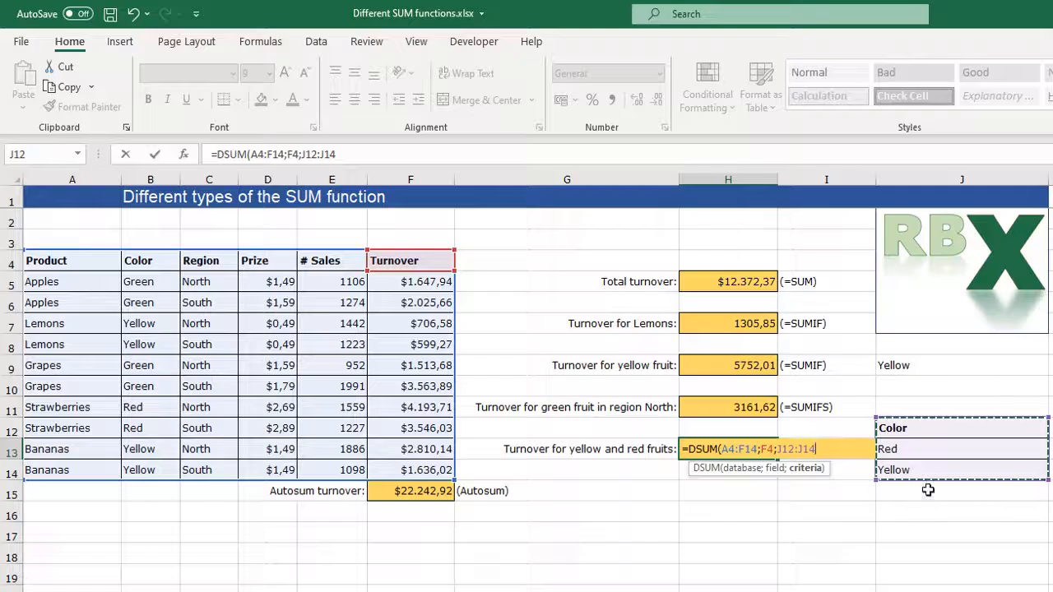
type(")")
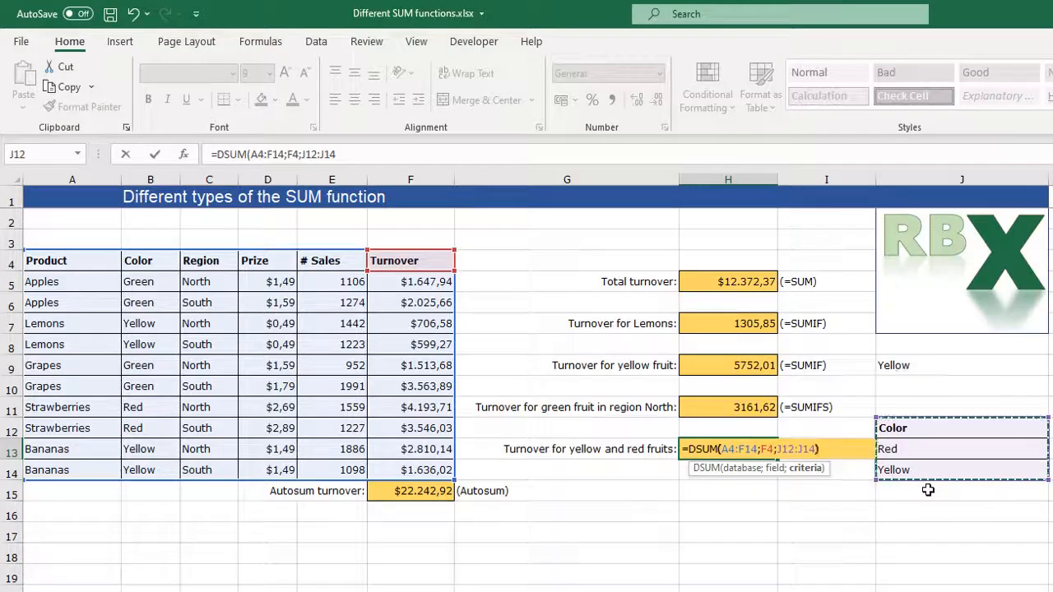
key("Return")
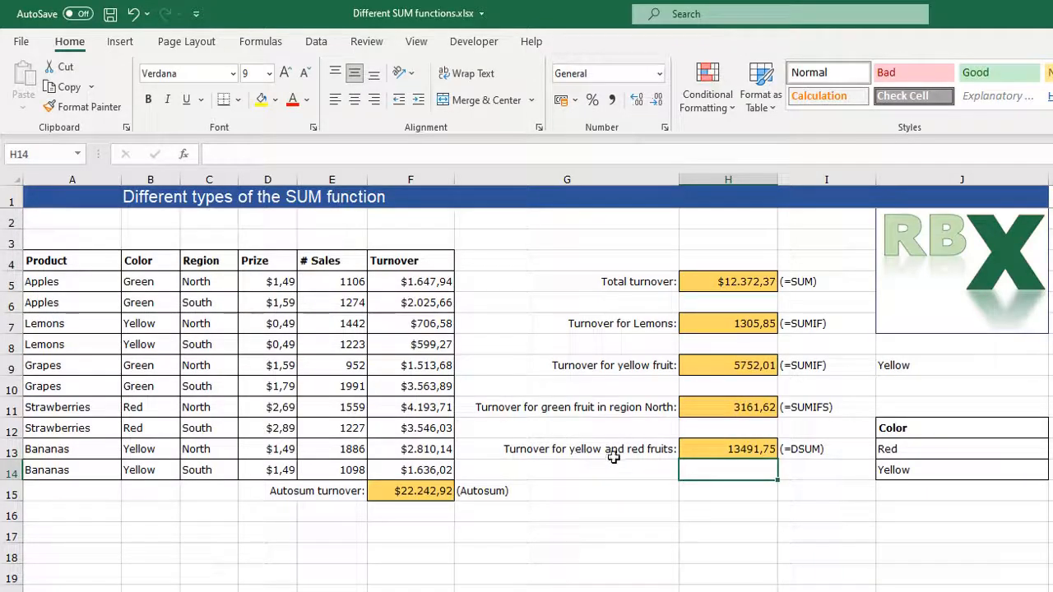
left_click(727, 449)
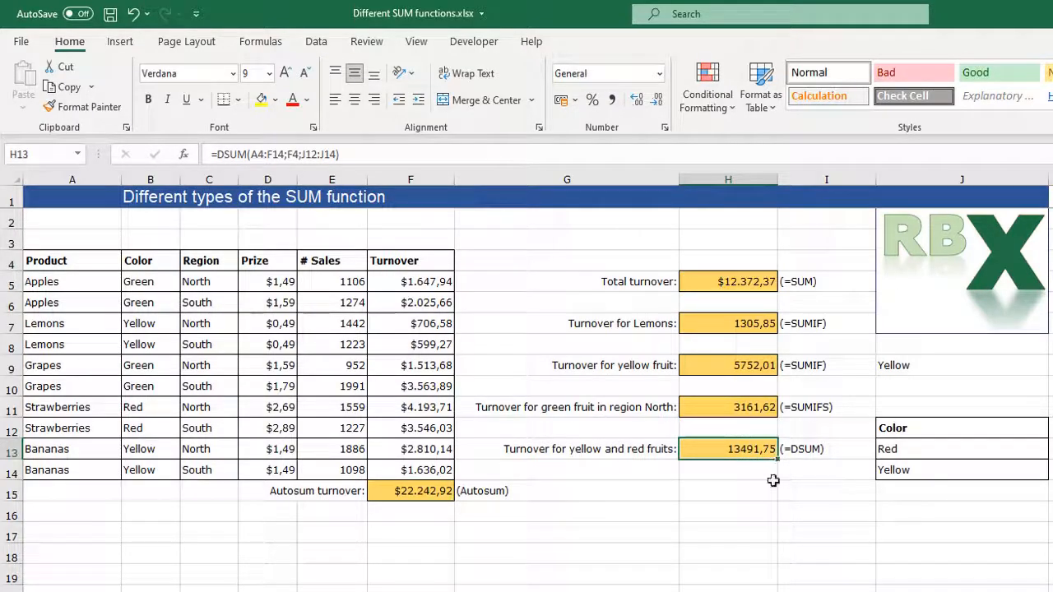
left_click(735, 533)
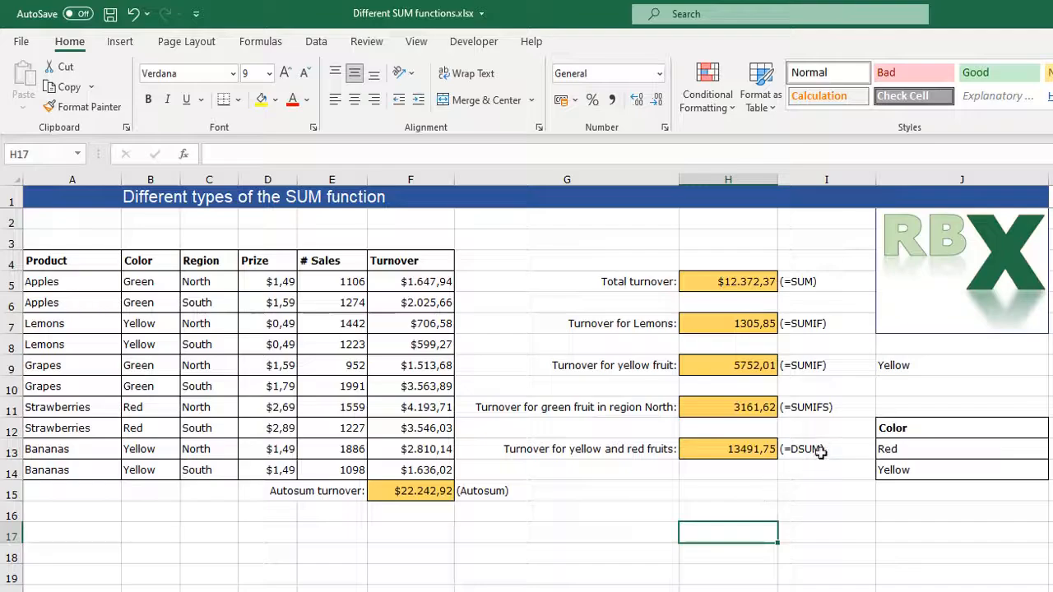